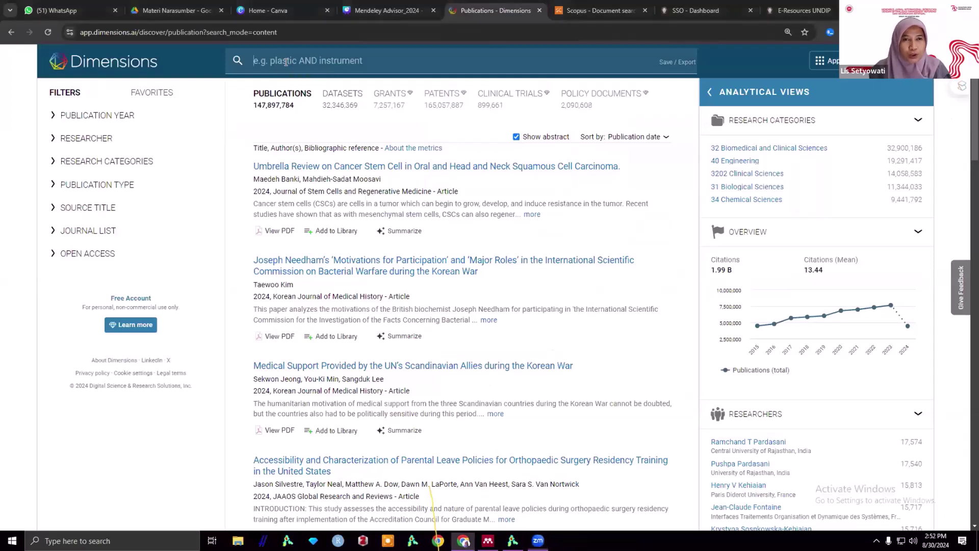
Step: Search publication titles and abstracts for "artificial intelligence" AND "library services"
left_click(286, 62)
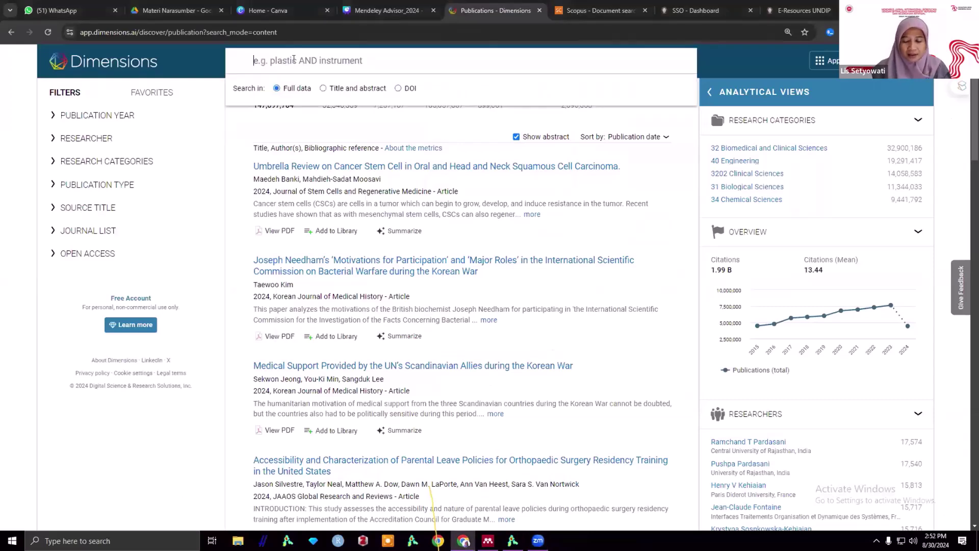
type("\"")
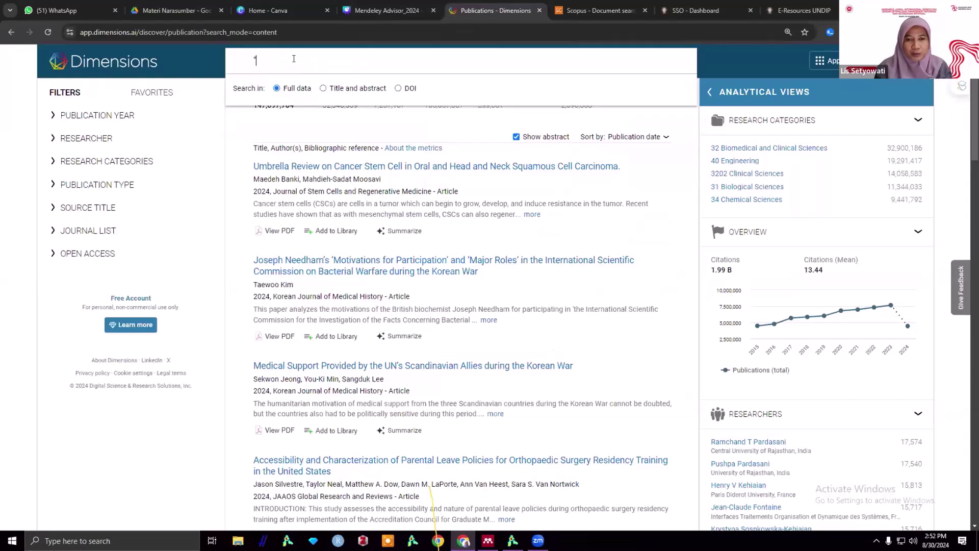
type("artifici")
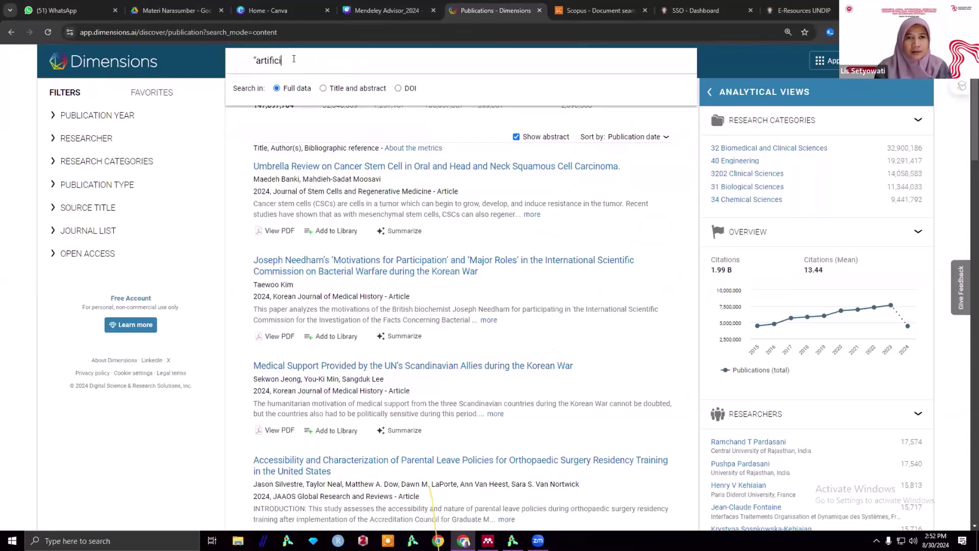
type("al intelli")
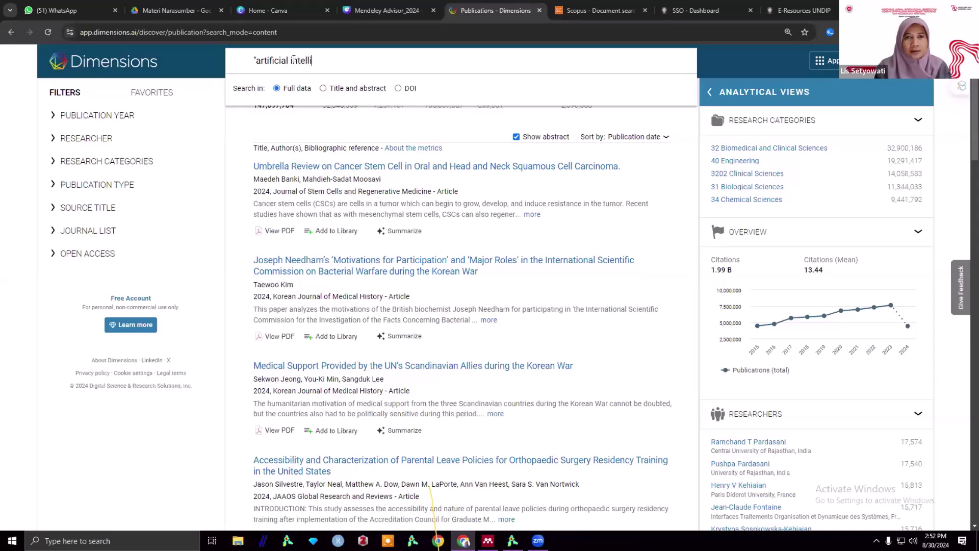
type("gence\" AND")
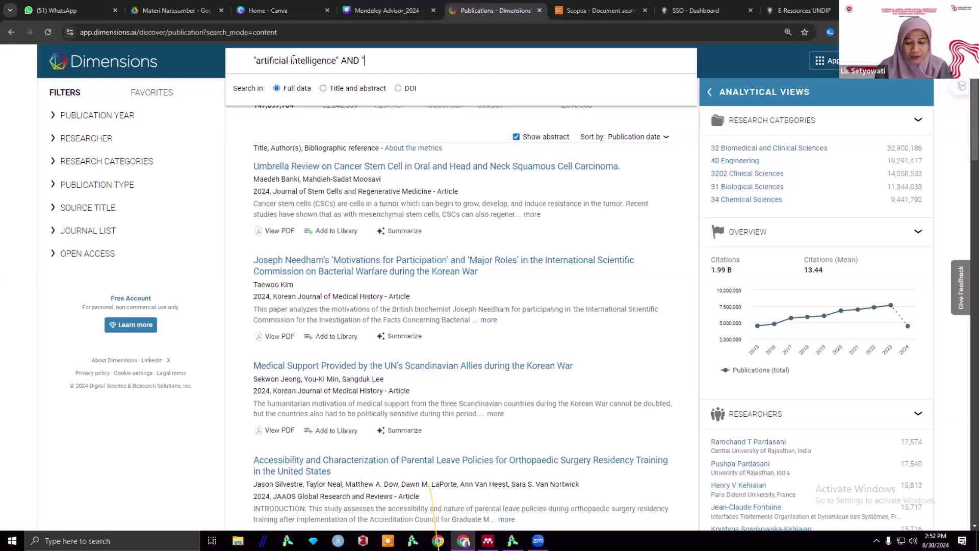
type("library servi")
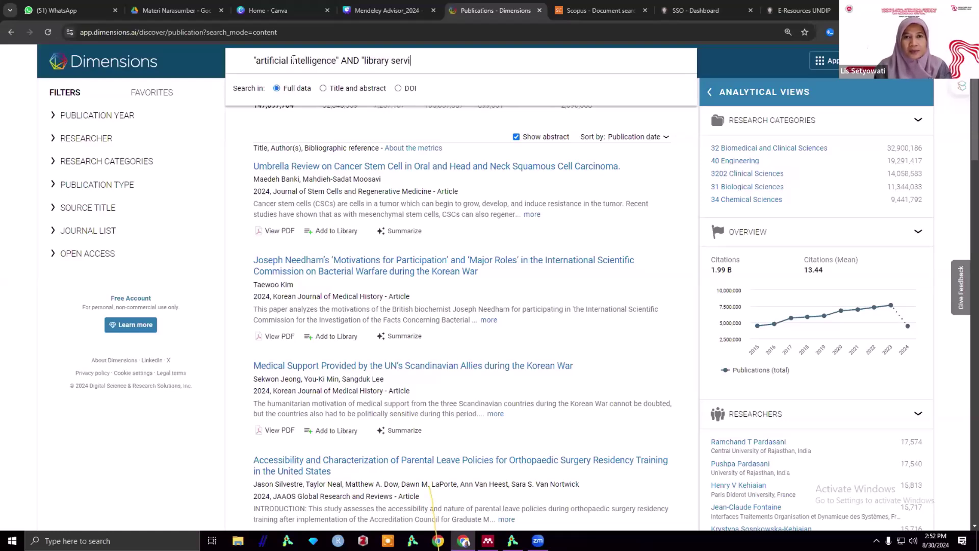
type("ces\"")
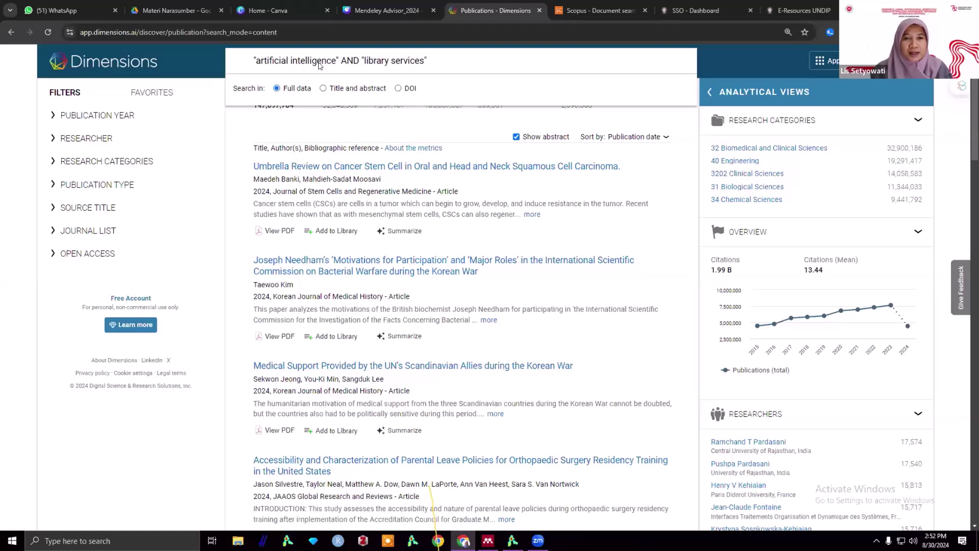
left_click(322, 89)
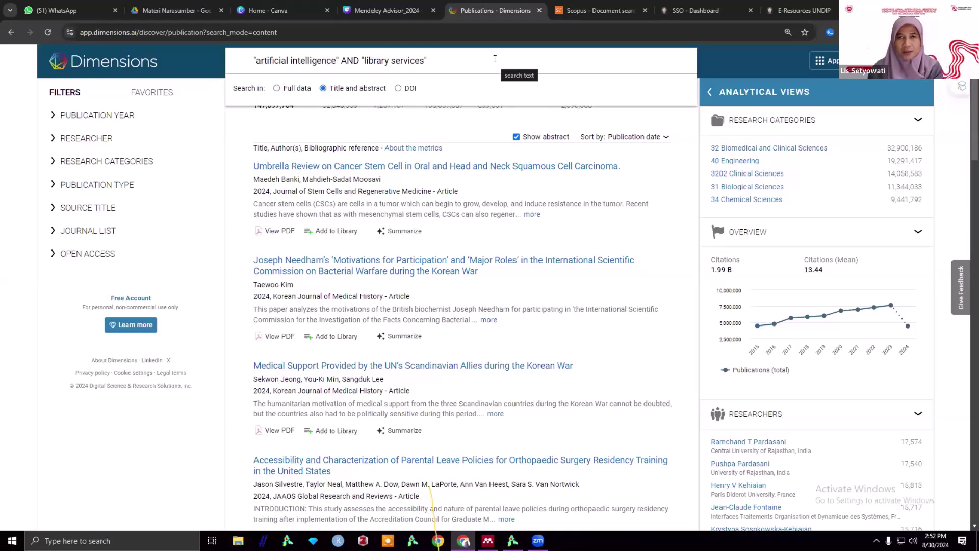
key("Return")
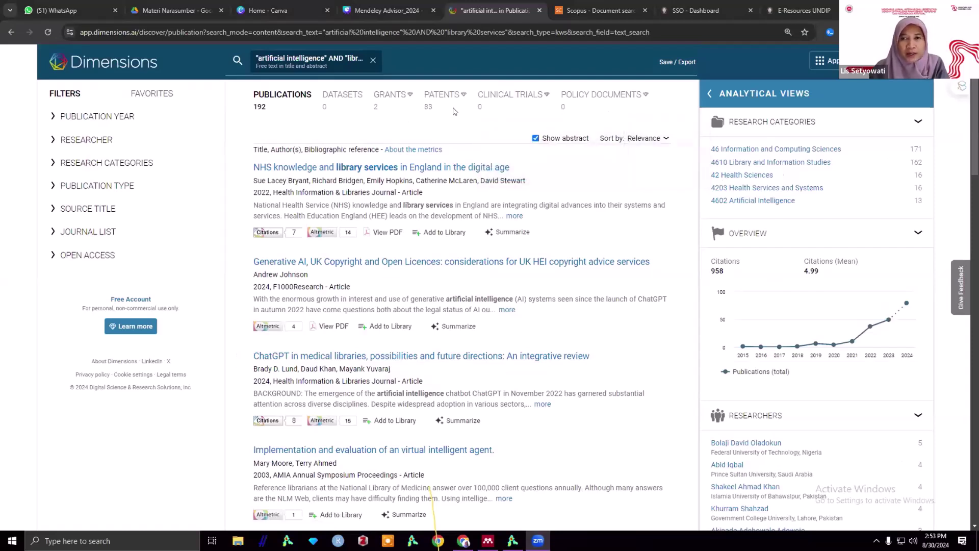
Step: Check the results of the same search in Scopus, and return to the Dimensions results
left_click(581, 12)
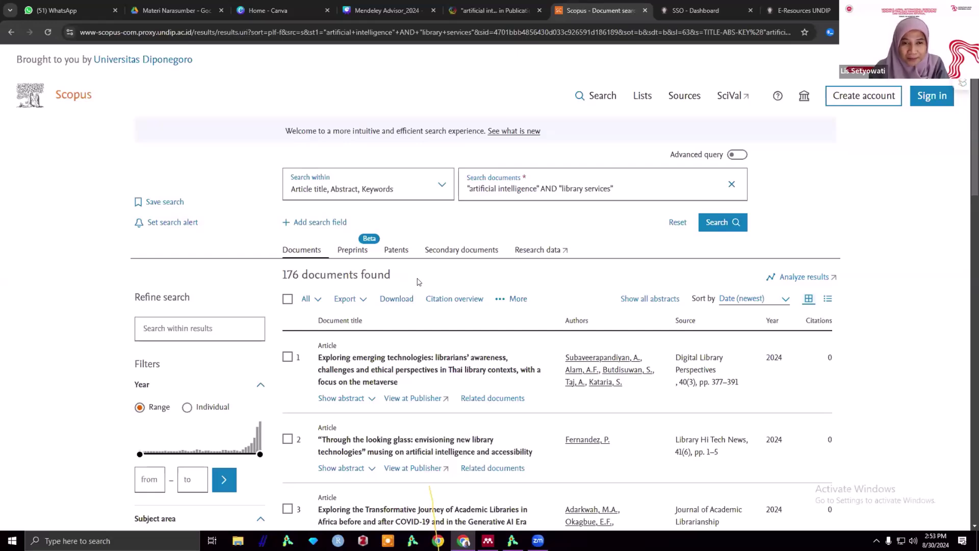
left_click(489, 14)
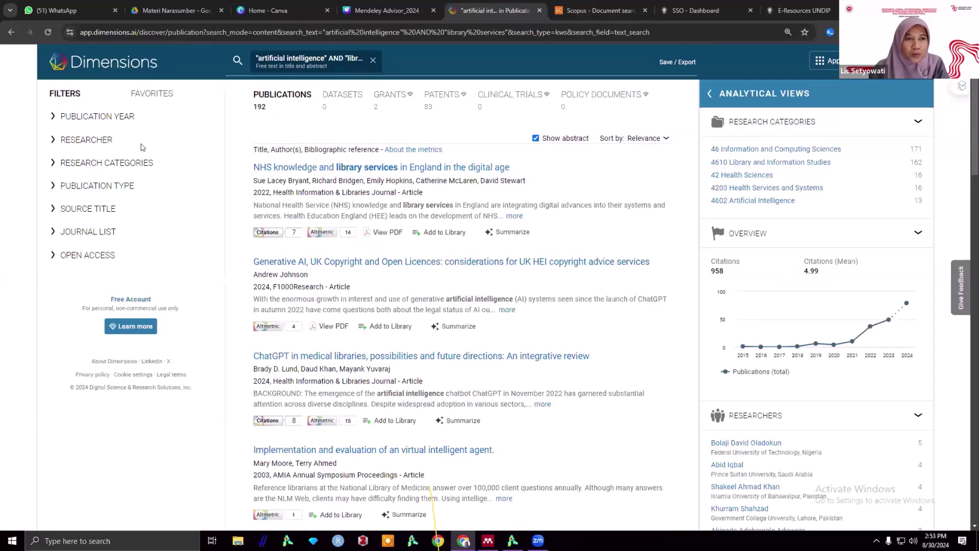
Step: Limit the search results to the publication years 2024, 2023, 2022, 2021 and 2020
left_click(52, 118)
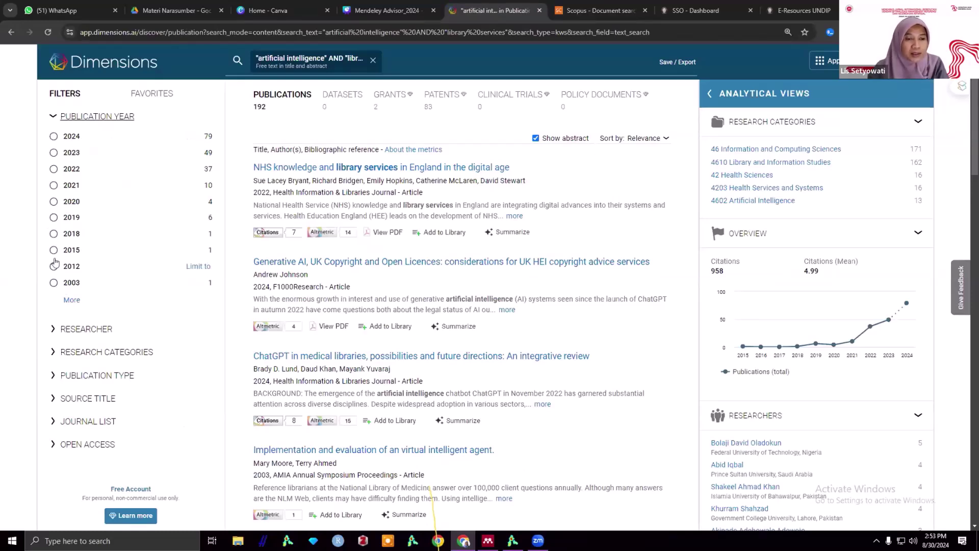
left_click(54, 136)
left_click(54, 153)
left_click(54, 169)
left_click(54, 185)
left_click(53, 202)
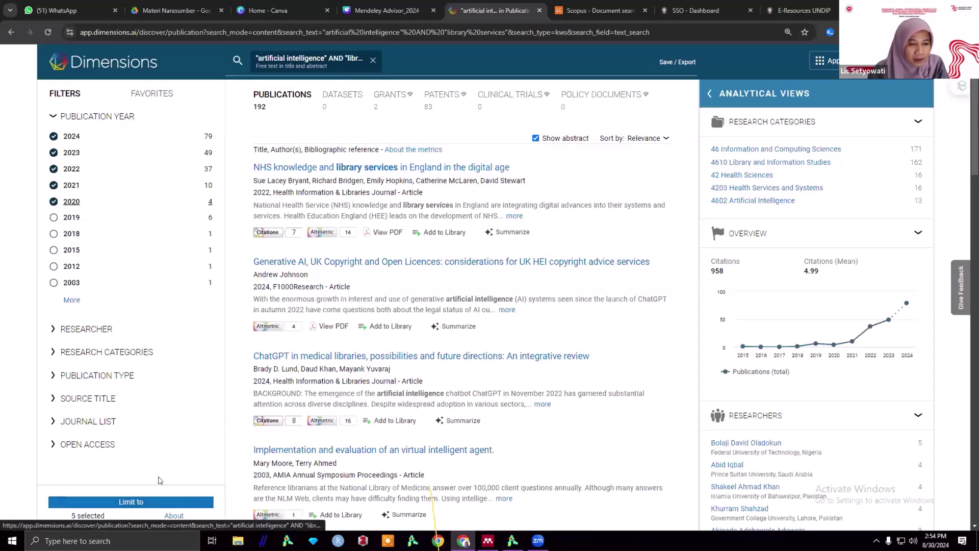
left_click(145, 503)
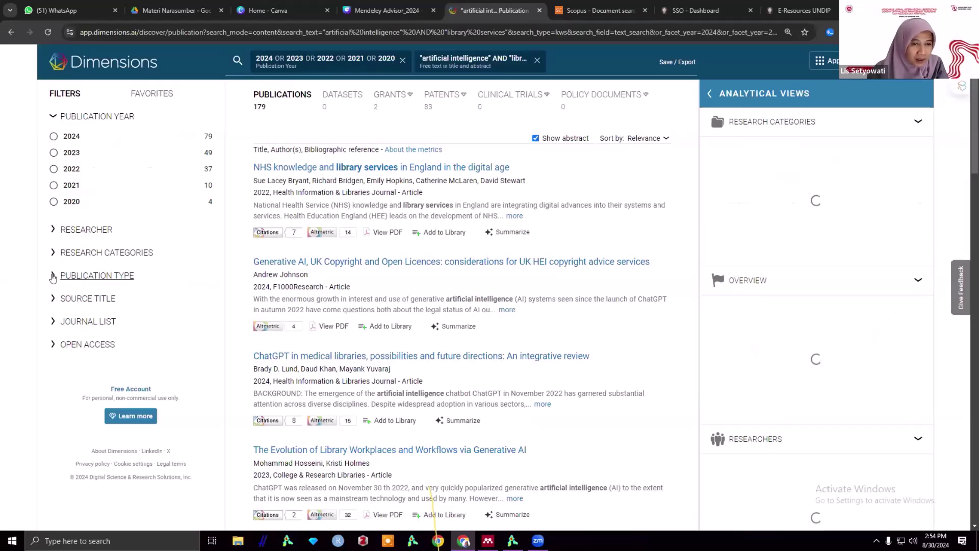
Step: Limit the results to the publication types Article and Proceeding
left_click(53, 276)
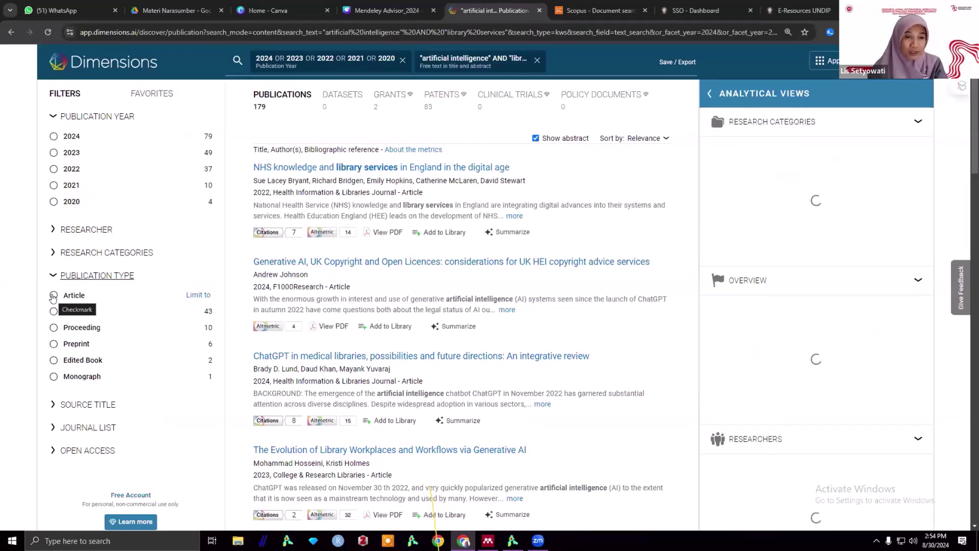
left_click(53, 295)
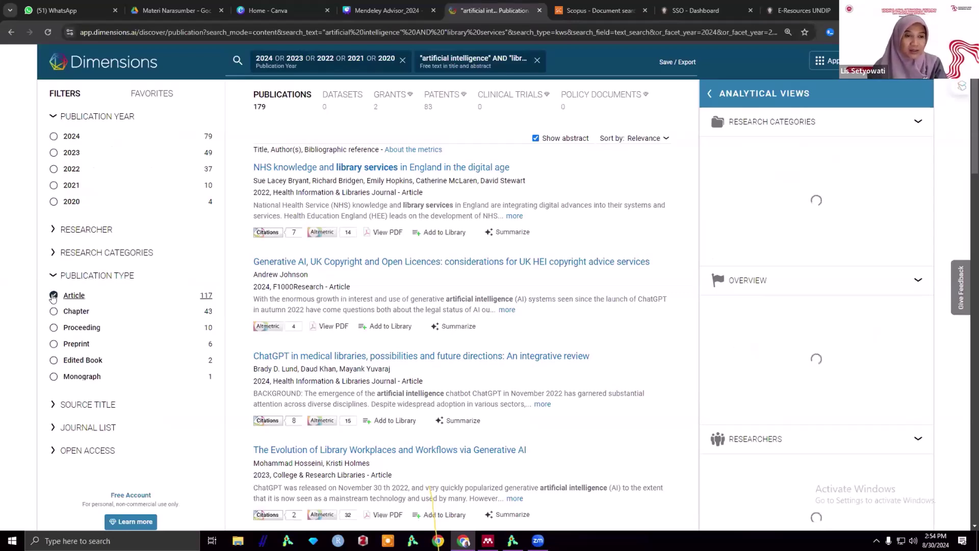
left_click(53, 328)
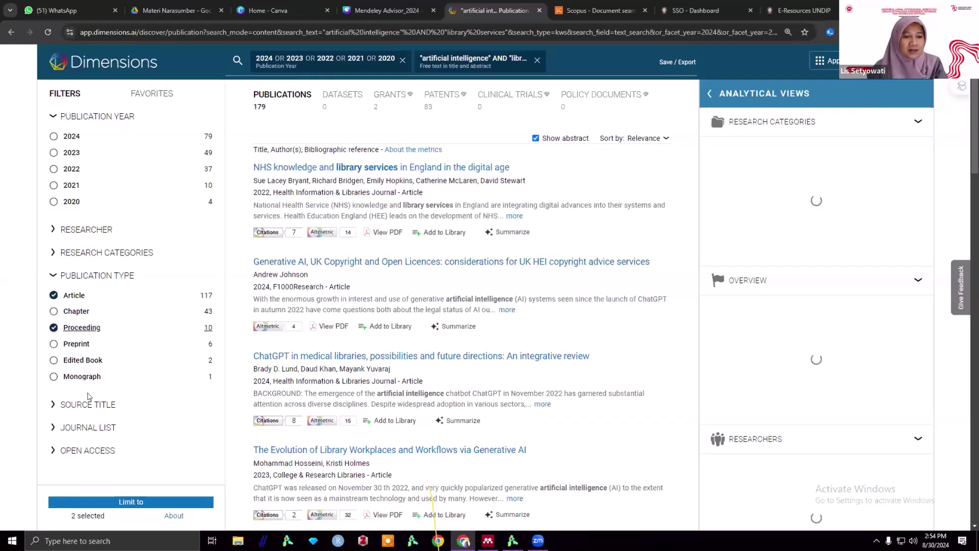
left_click(151, 505)
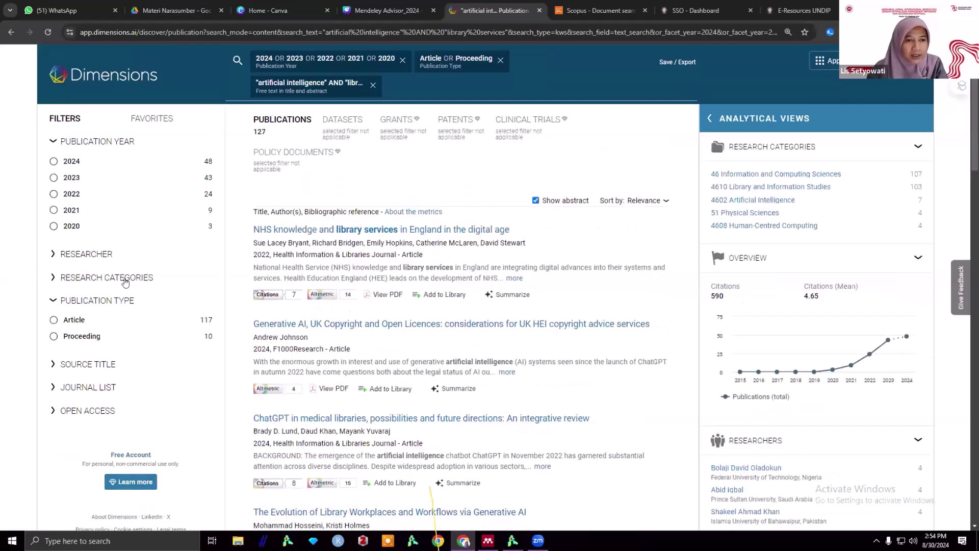
Step: Browse the Fields of Research (ANZSRC 2020) categories and limit the results to 4610 Library and Information Studies
left_click(52, 278)
mouse_move(65, 303)
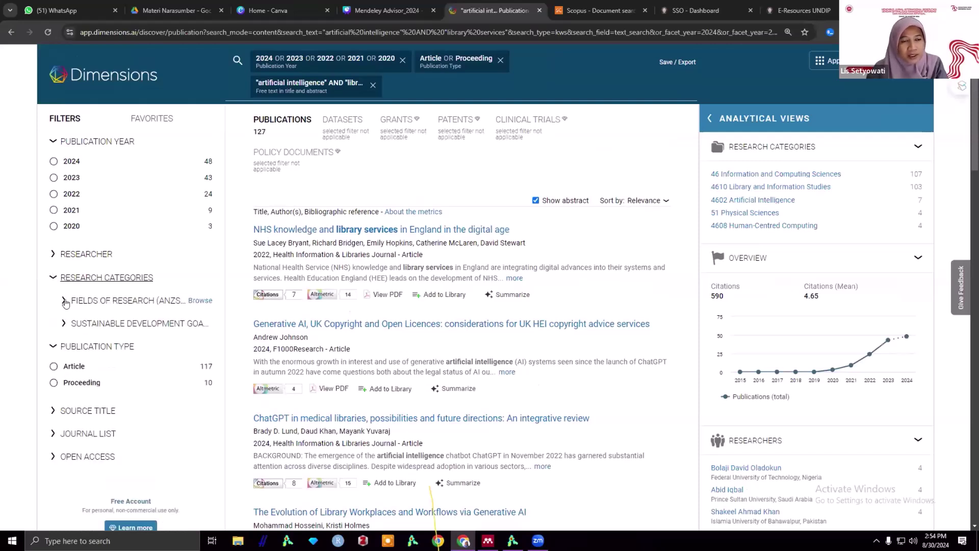
left_click(200, 301)
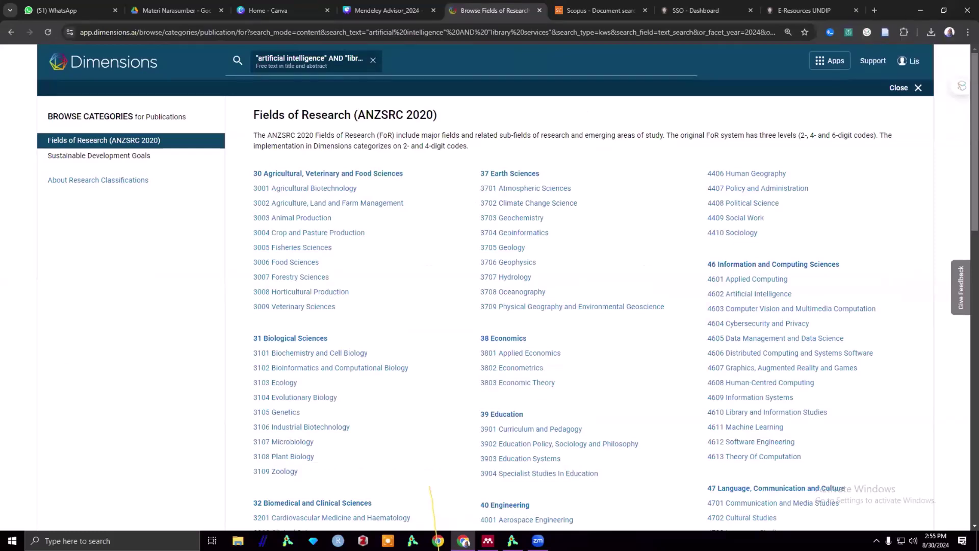
scroll(489, 286, "down", 1)
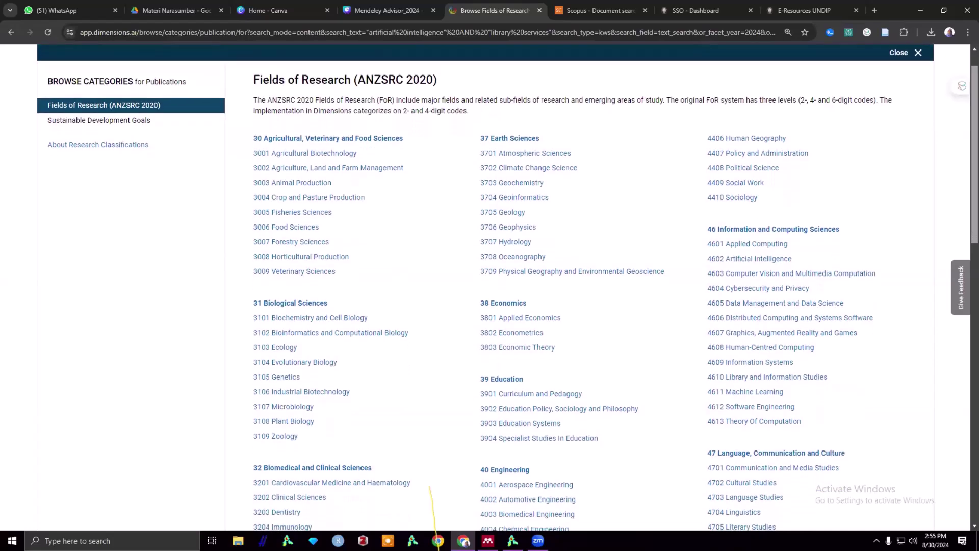
scroll(490, 285, "down", 1)
scroll(490, 286, "down", 1)
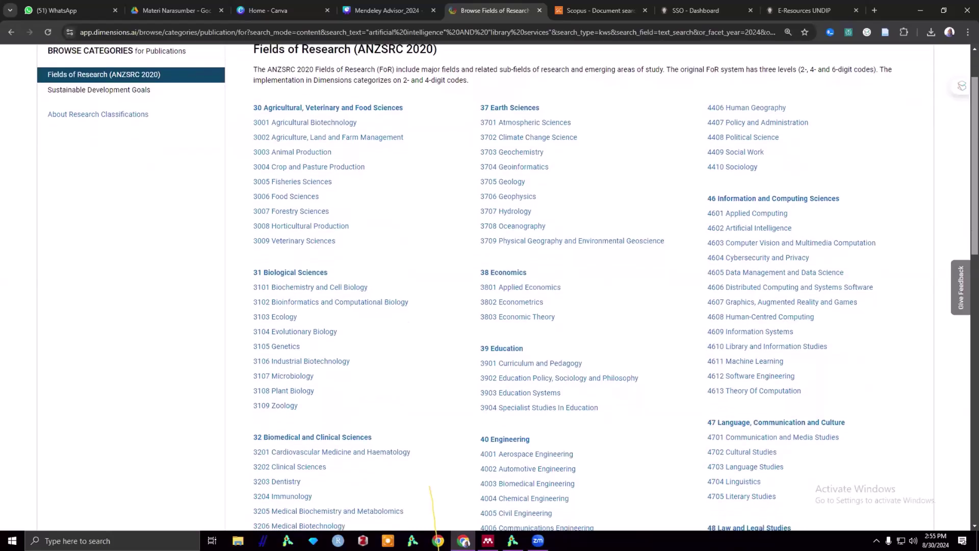
scroll(489, 286, "up", 1)
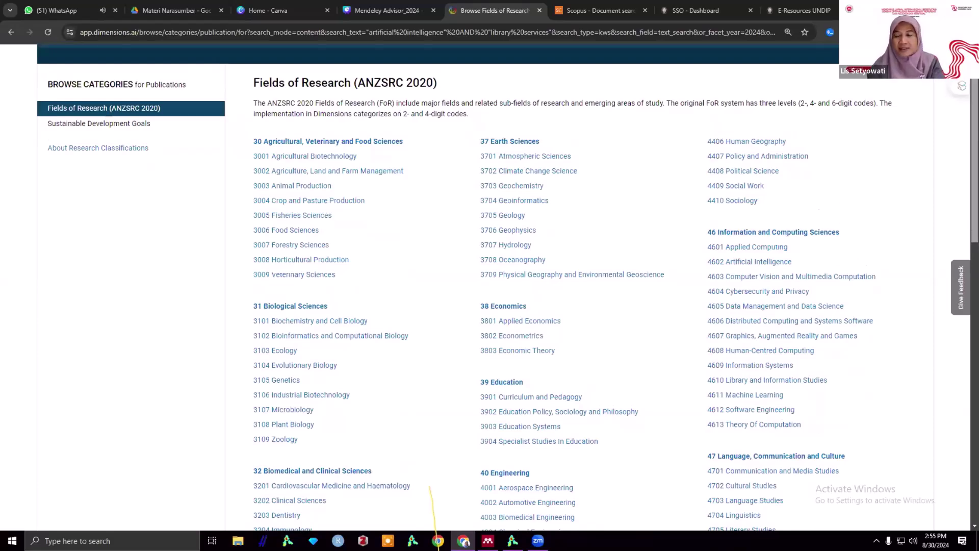
scroll(490, 286, "down", 1)
scroll(489, 285, "down", 1)
scroll(490, 286, "down", 1)
scroll(489, 286, "down", 1)
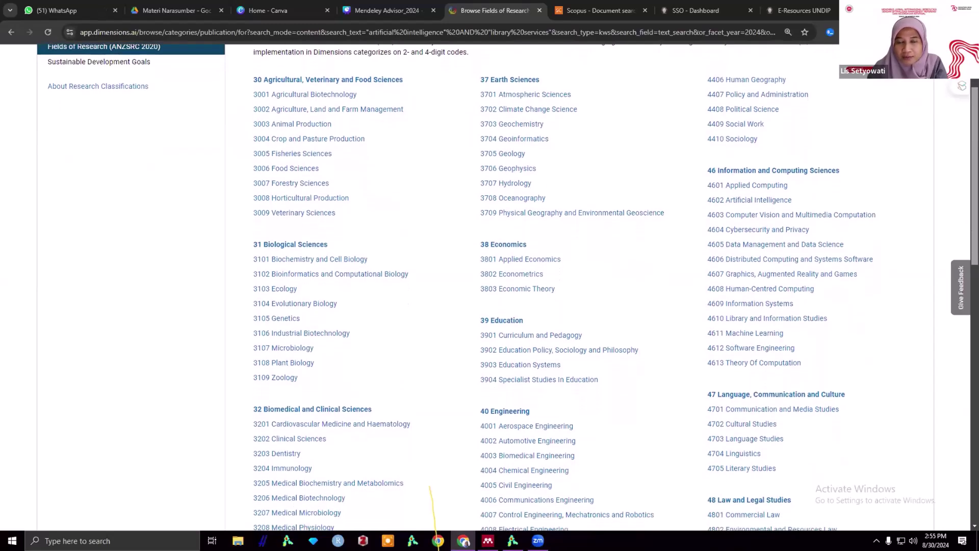
scroll(489, 286, "up", 1)
scroll(489, 285, "up", 1)
scroll(490, 286, "down", 3)
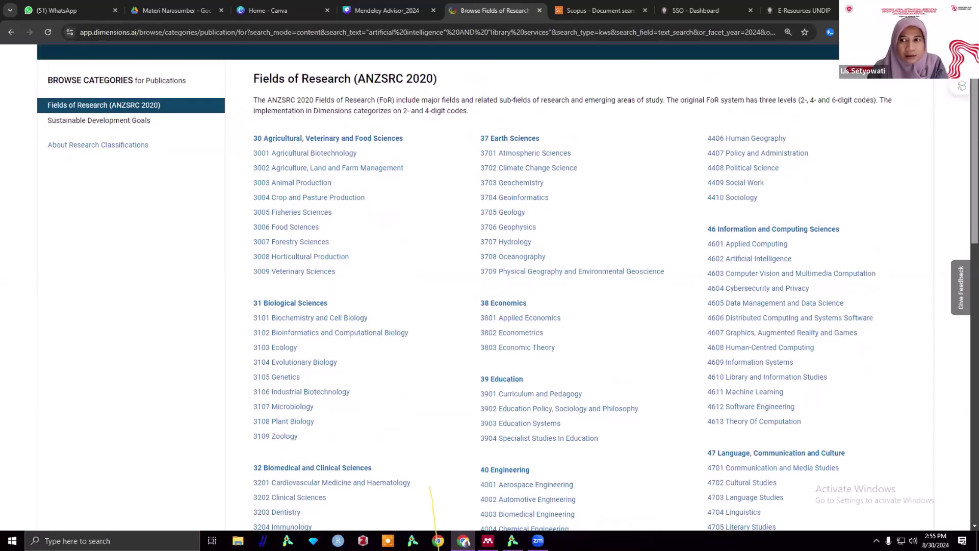
scroll(490, 286, "down", 1)
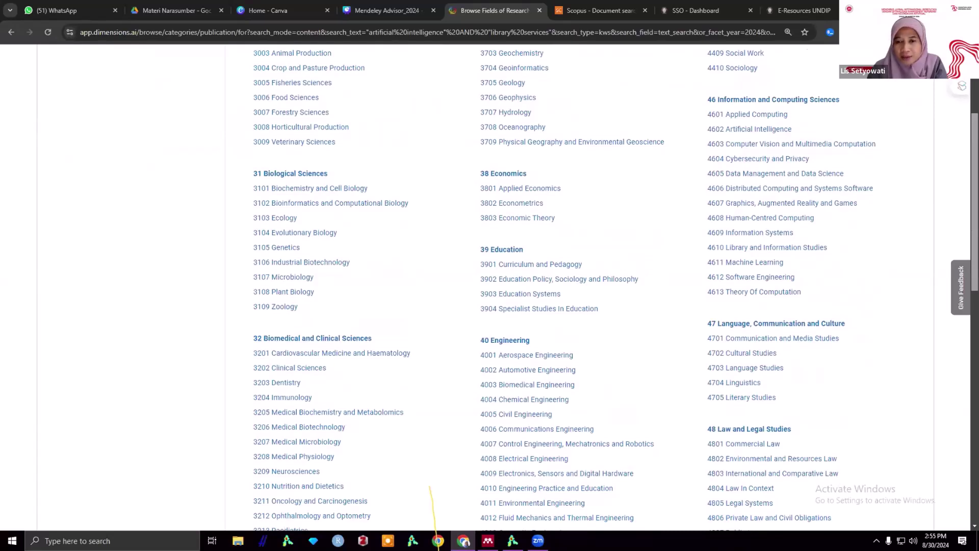
scroll(489, 285, "down", 1)
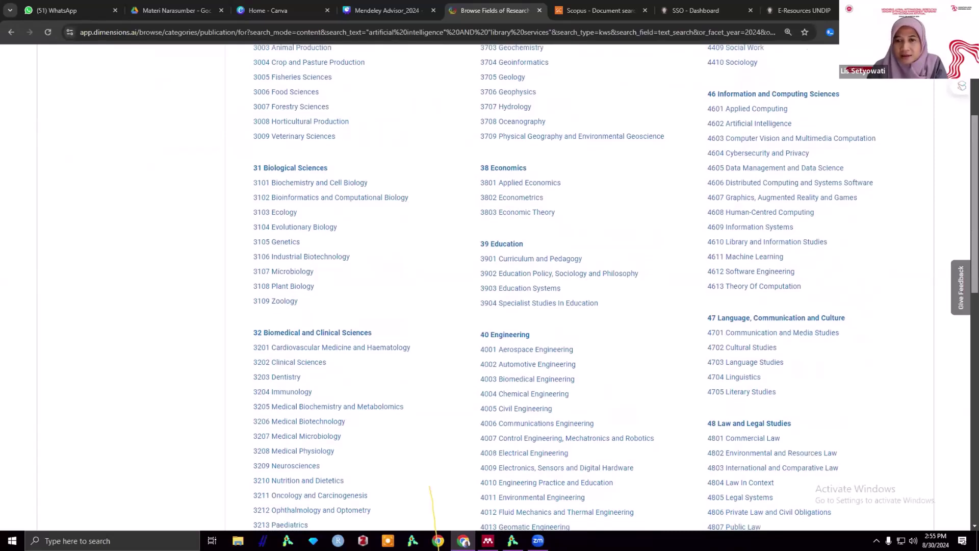
scroll(490, 286, "down", 3)
scroll(490, 286, "down", 2)
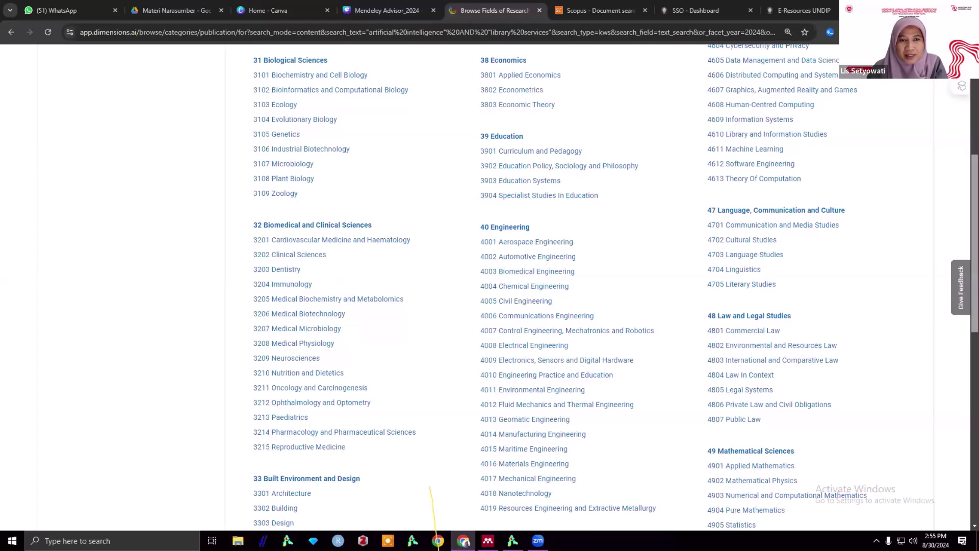
scroll(489, 285, "up", 3)
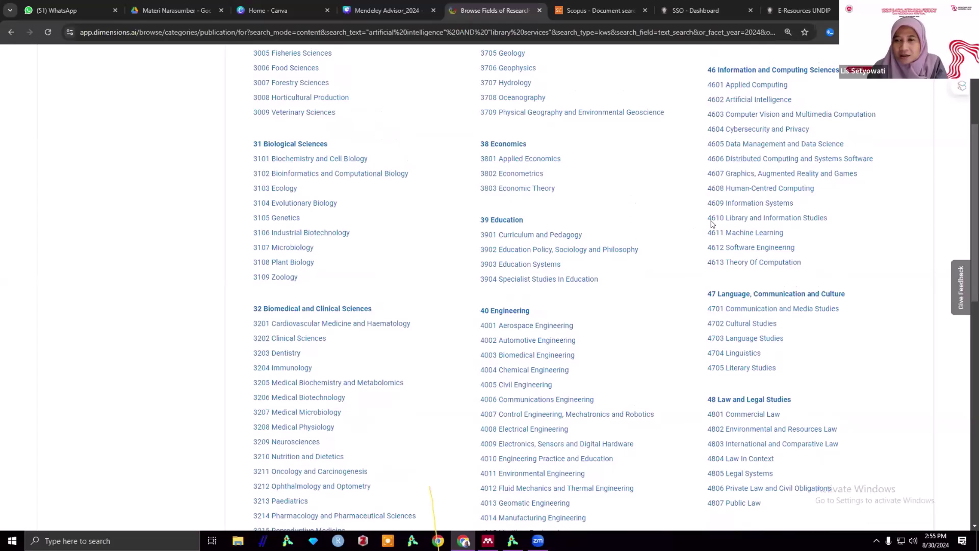
left_click(741, 218)
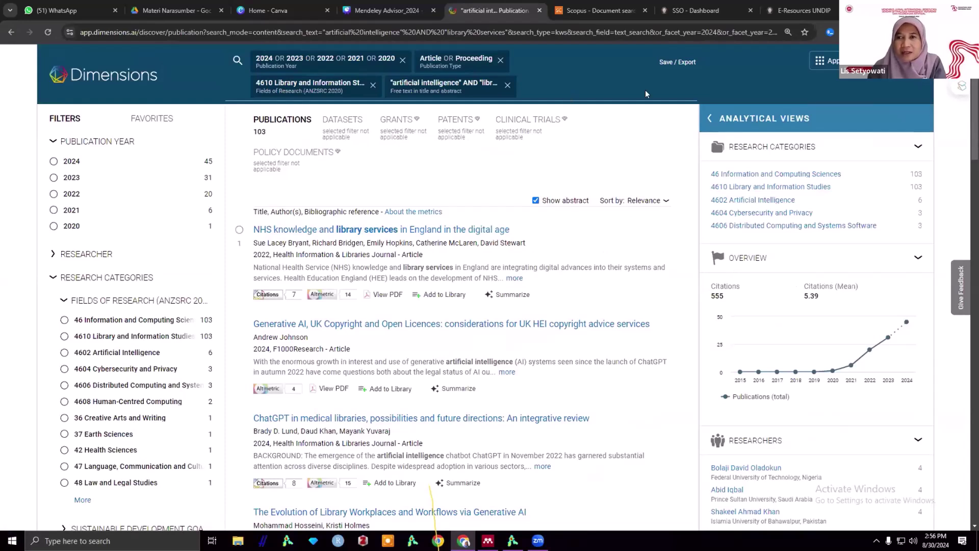
Step: Set up the export of the filtered results for a reference manager in RIS format
left_click(667, 64)
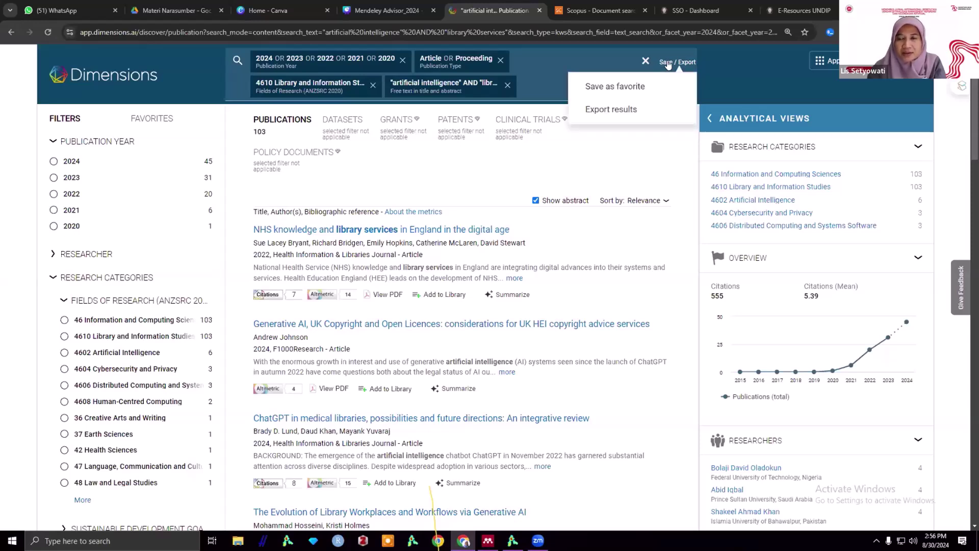
left_click(627, 111)
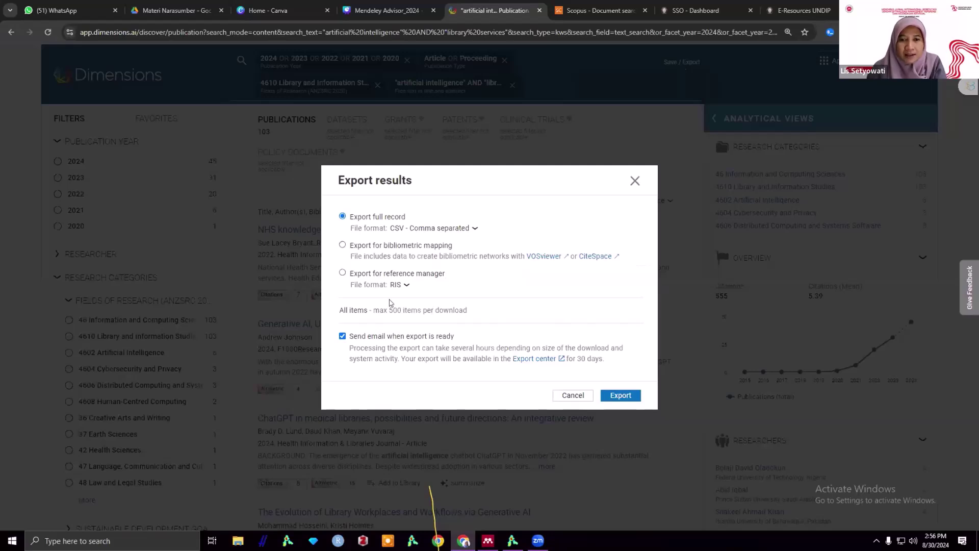
left_click(342, 273)
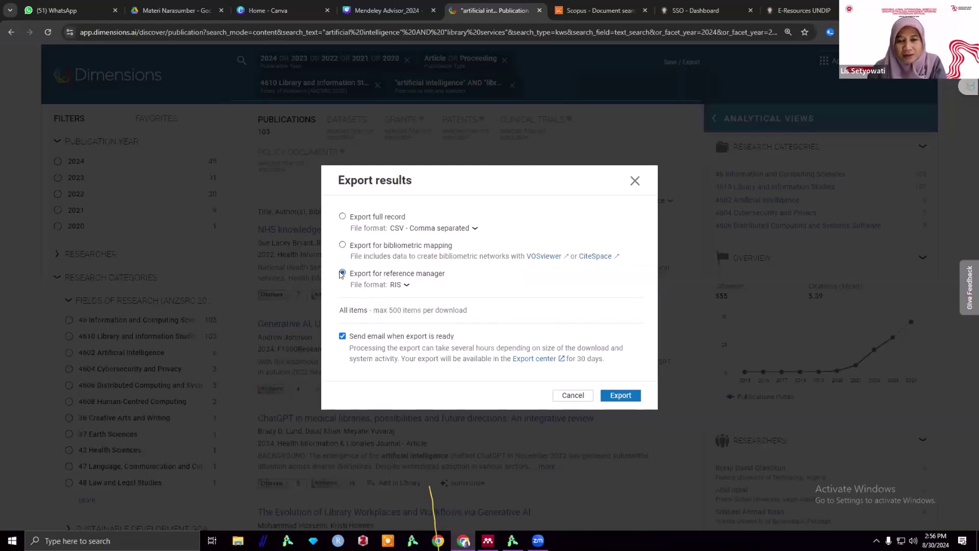
left_click(405, 285)
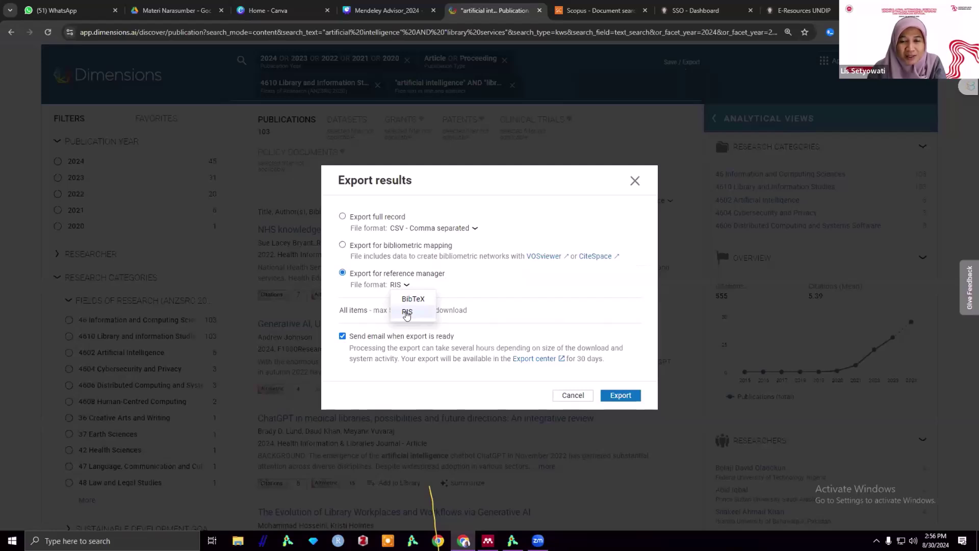
left_click(406, 313)
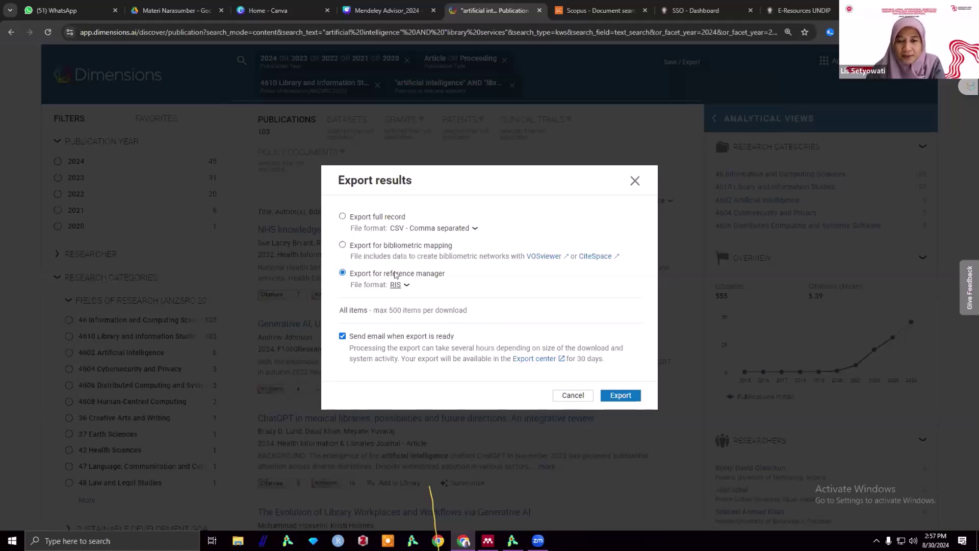
Step: Export the filtered results and download the finished RIS file from the Export center
left_click(630, 396)
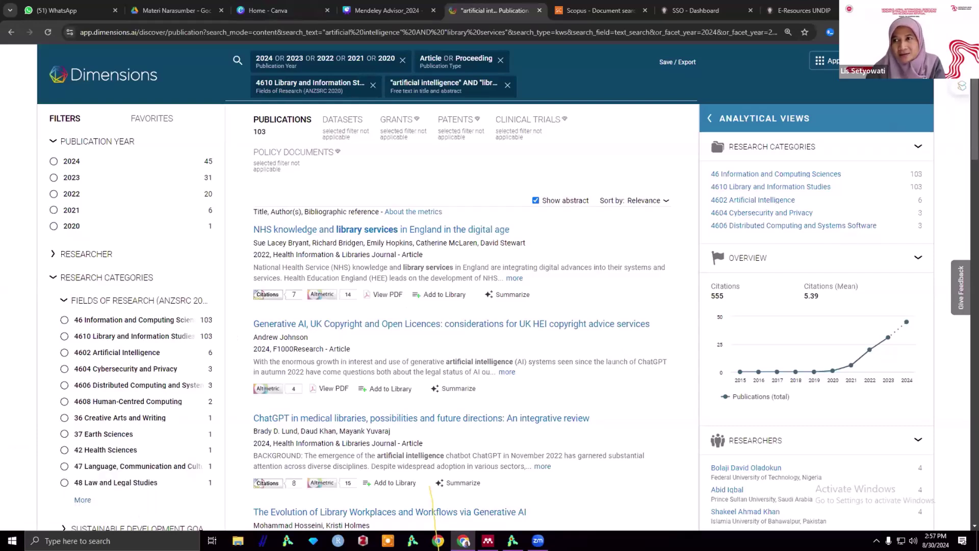
left_click(907, 61)
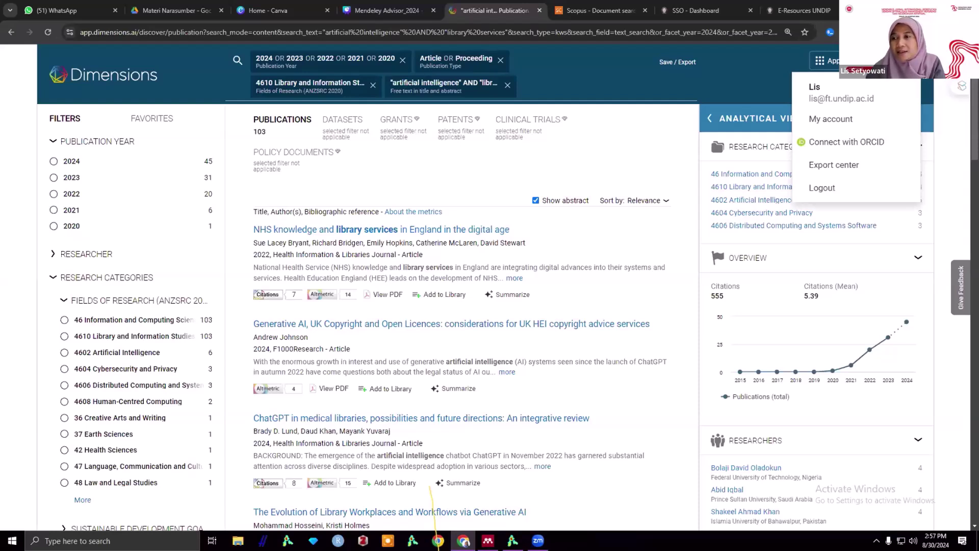
left_click(882, 169)
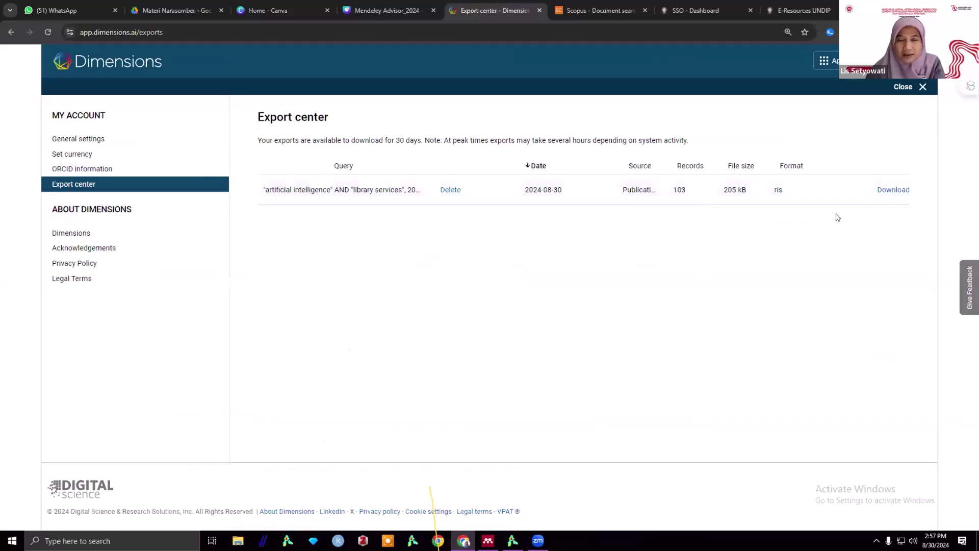
left_click(893, 191)
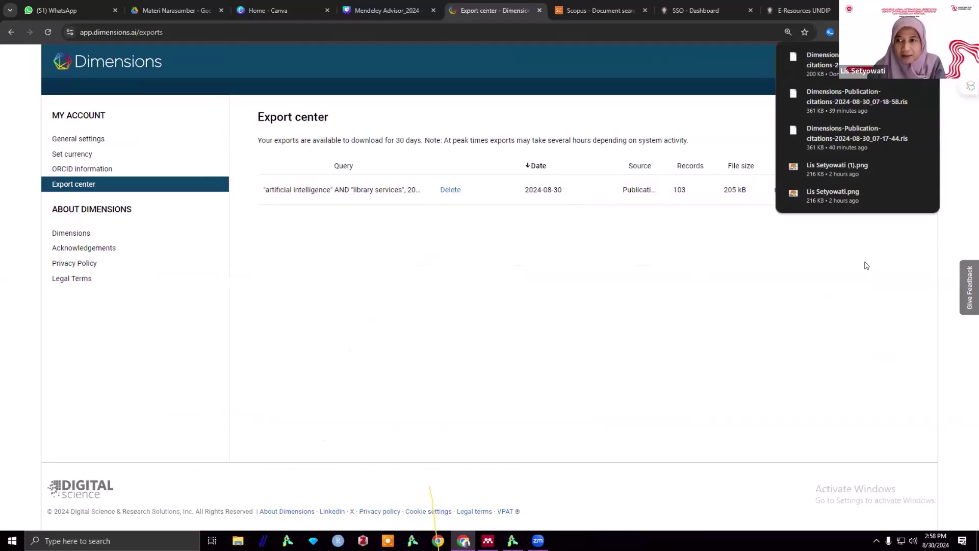
Step: Switch to Mendeley Desktop and create a library folder named "AI_library services"
left_click(489, 540)
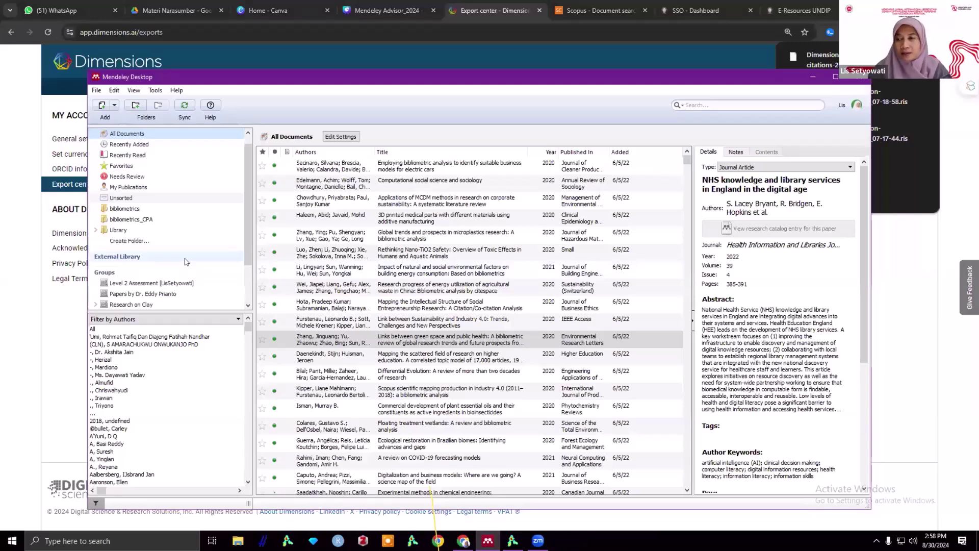
left_click(129, 241)
triple_click(130, 241)
type("AI")
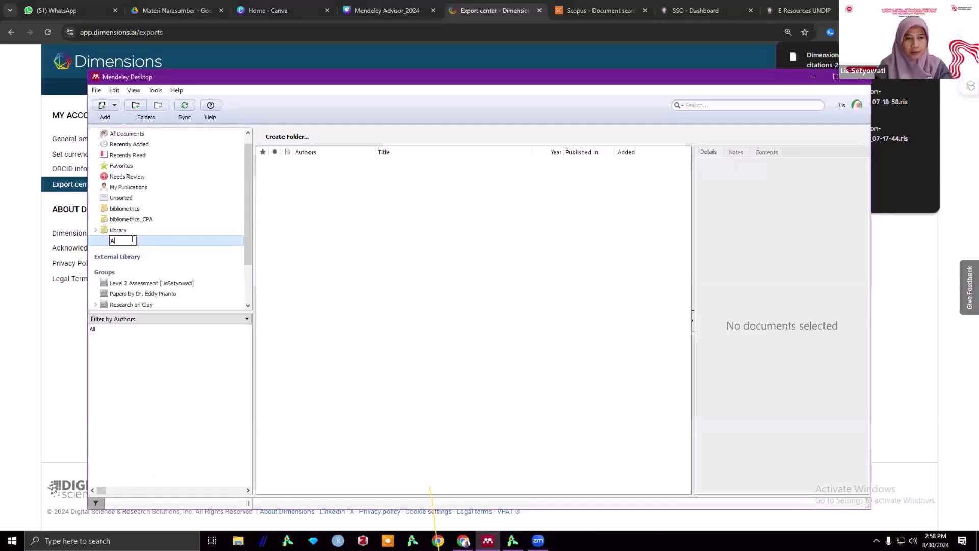
type("_lib")
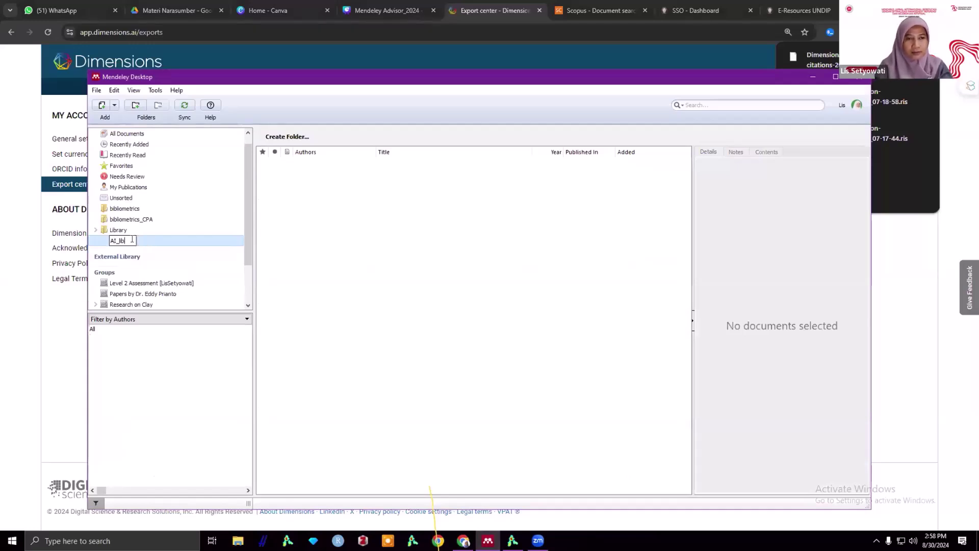
type("rary services")
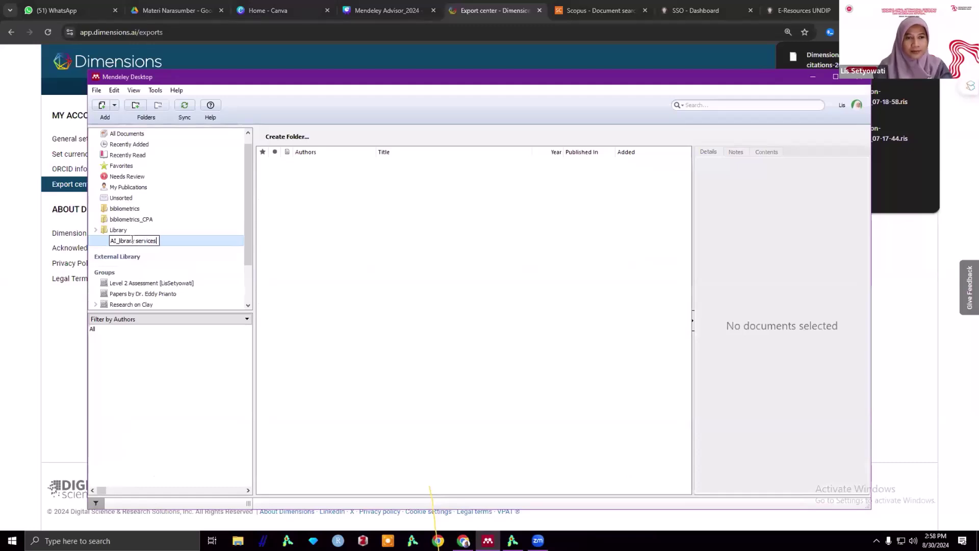
key("Return")
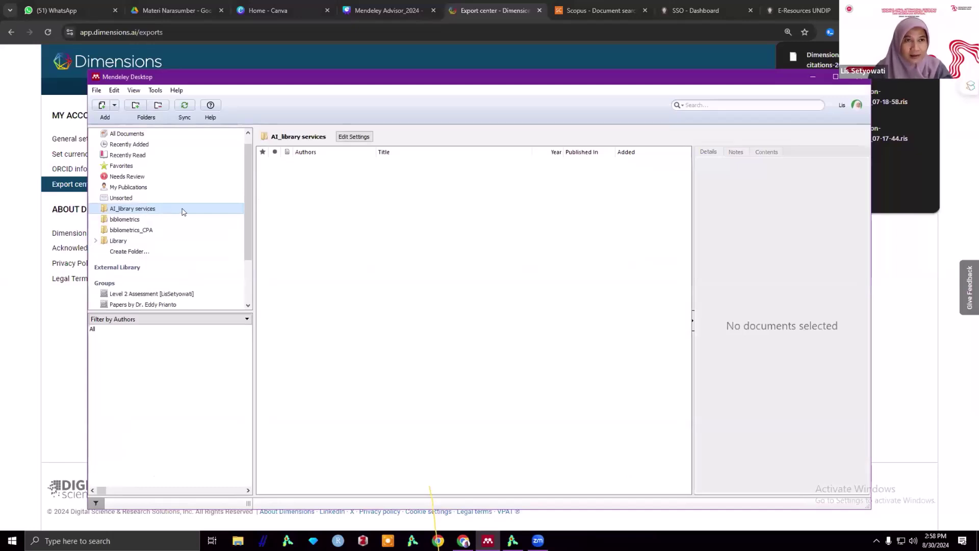
Step: Import the RIS file Dimensions-Publication-citations-2024-08-30_07-57-24.ris into the AI_library services folder
left_click(96, 90)
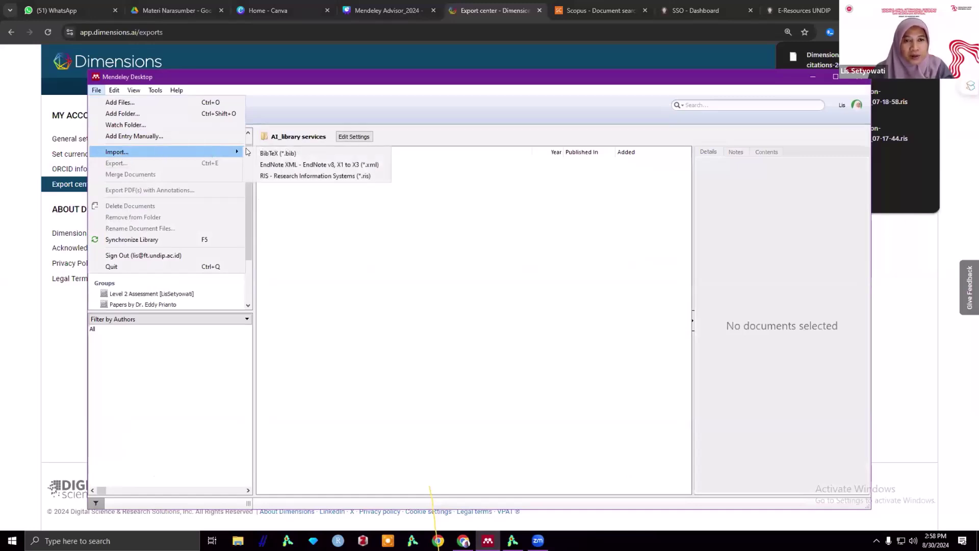
left_click(294, 176)
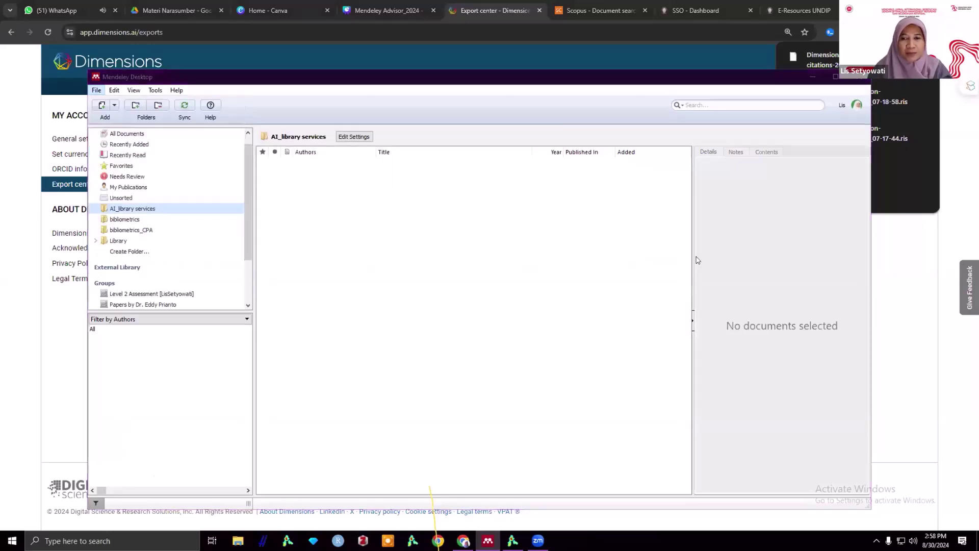
left_click(320, 173)
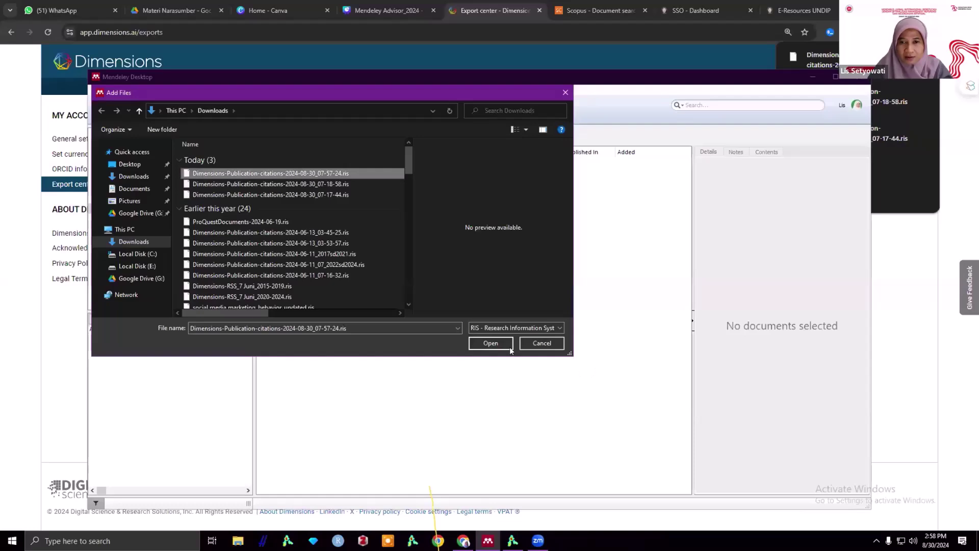
left_click(490, 343)
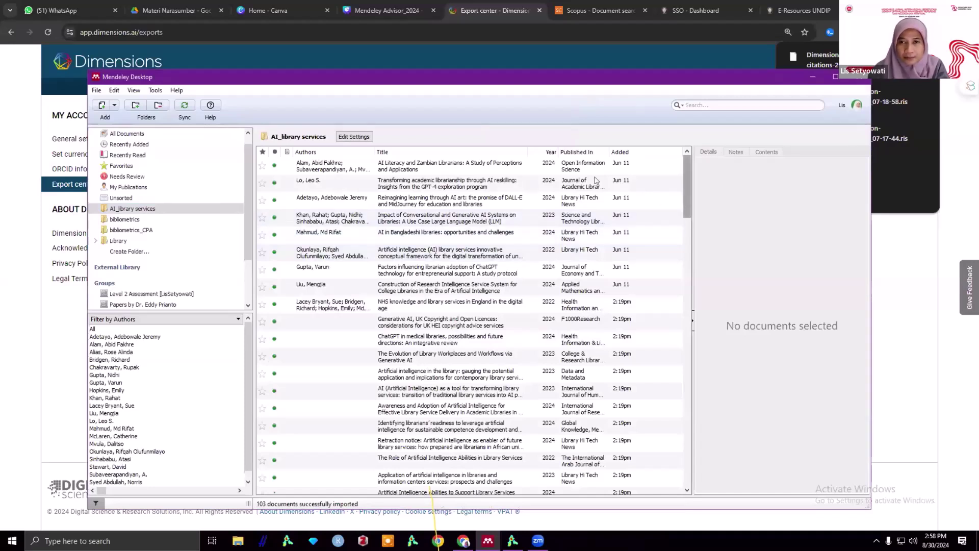
Step: Review the details and author keywords of the first imported records, through "Factors influencing librarian adoption of ChatGPT technology for entrepreneurial support"
left_click(483, 166)
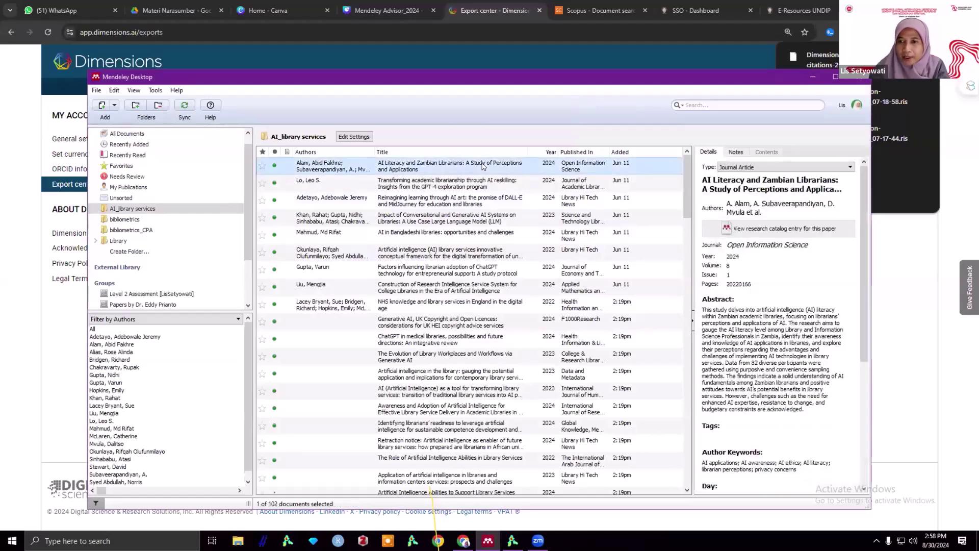
left_click(452, 185)
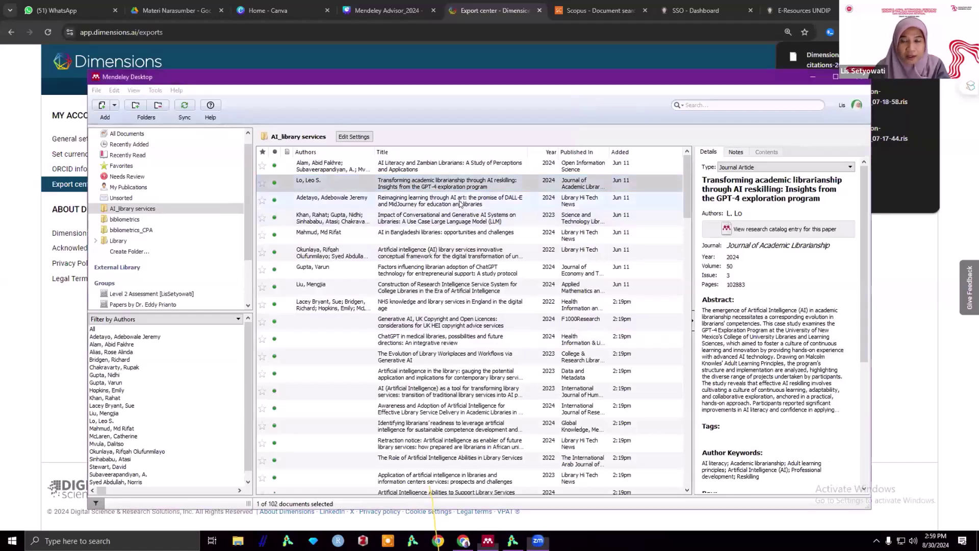
key("Down")
key("Down")
key("Down")
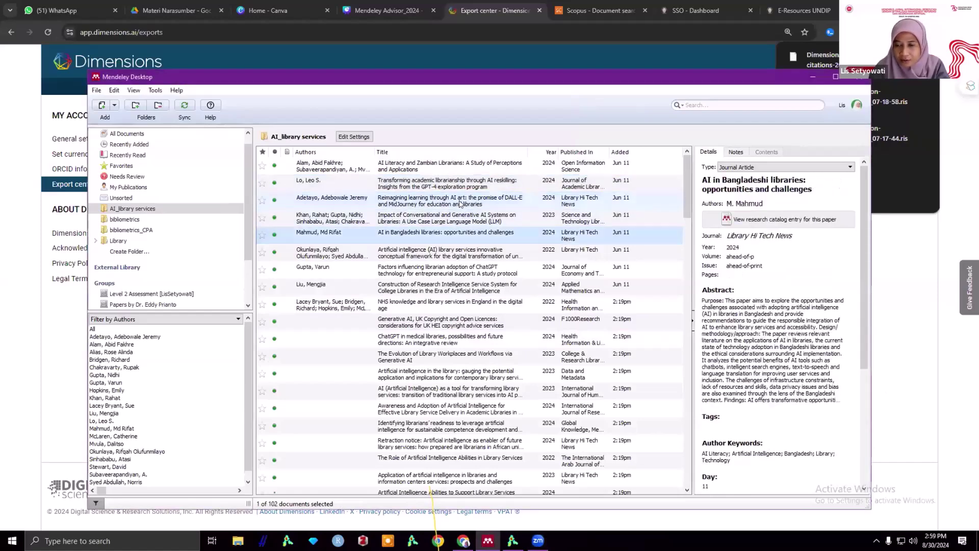
key("Down")
key("Down")
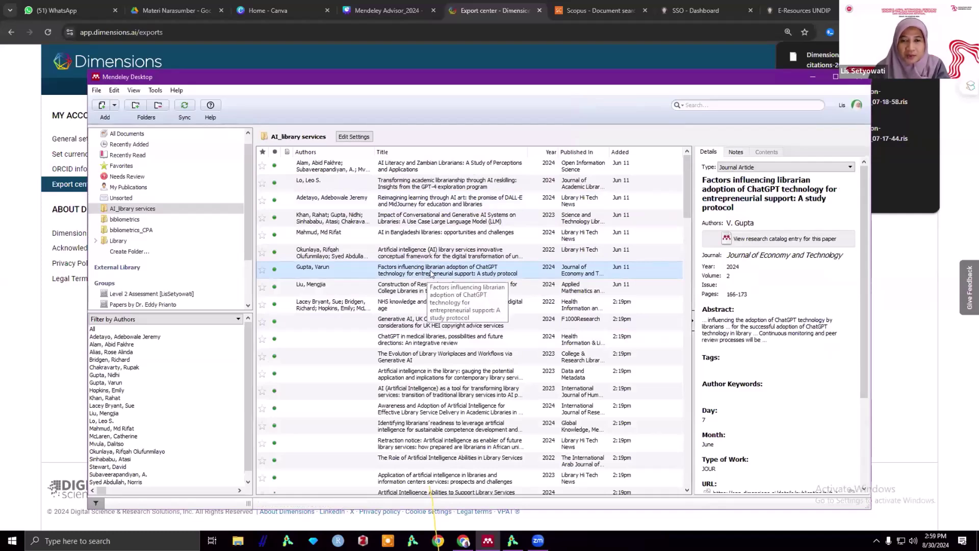
Step: Update the details of the selected ChatGPT adoption article and open its Dimensions page through the record's URL
right_click(459, 273)
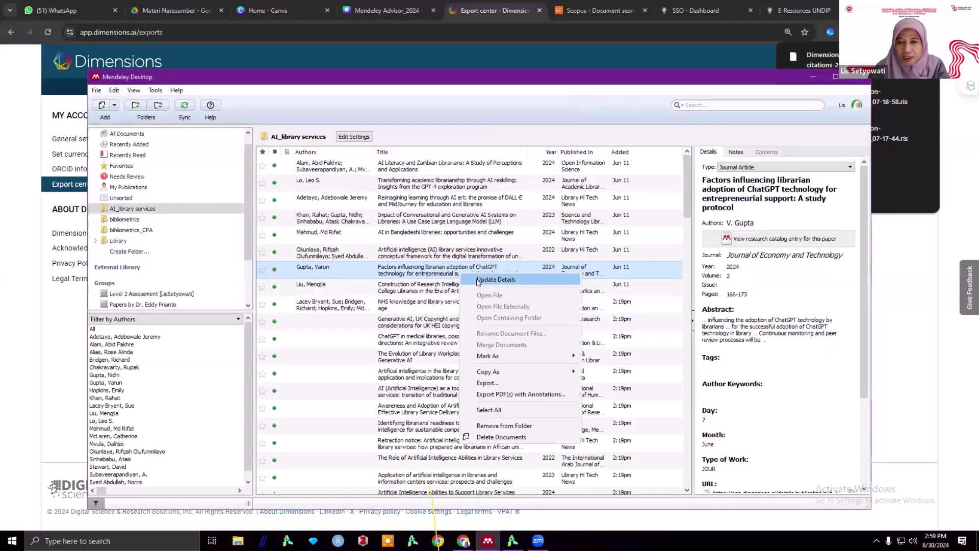
left_click(478, 280)
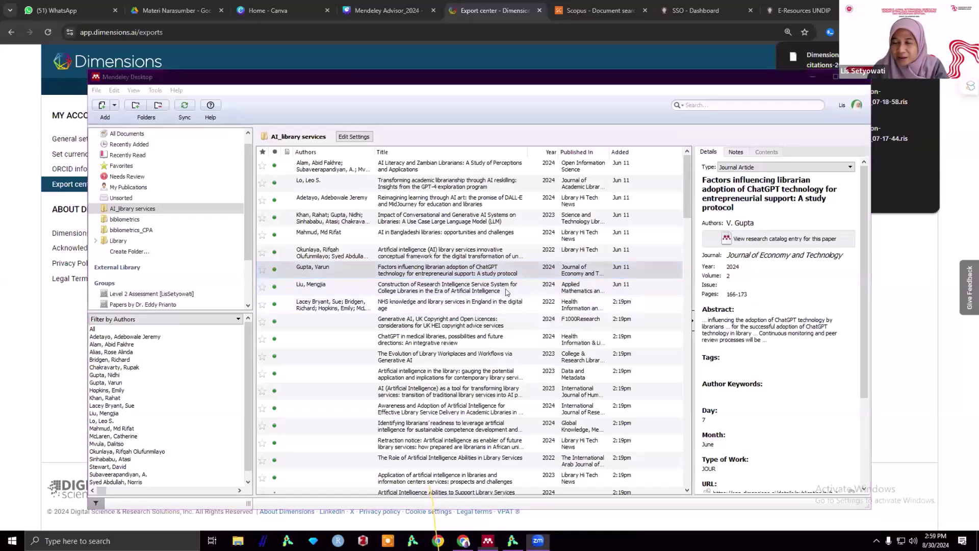
left_click(864, 387)
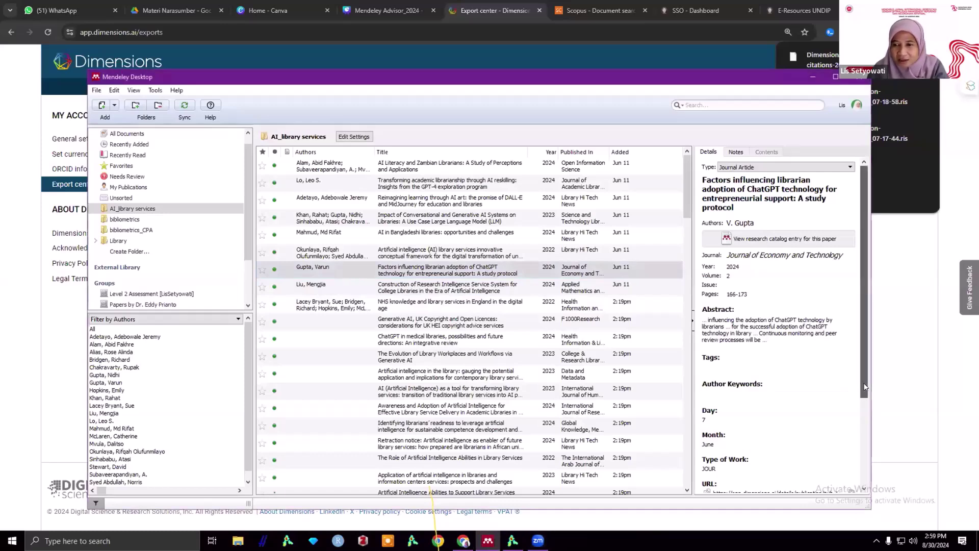
left_click_drag(864, 387, 864, 459)
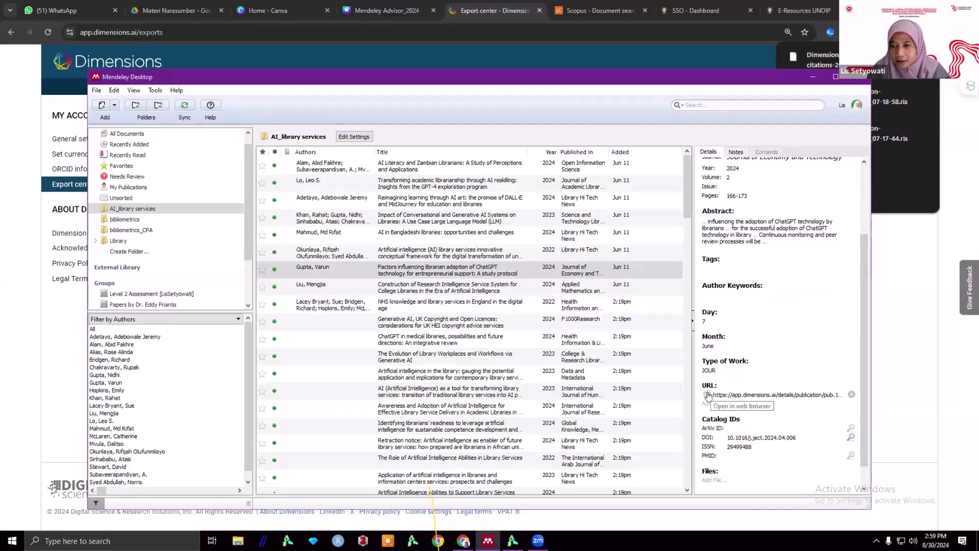
left_click(741, 395)
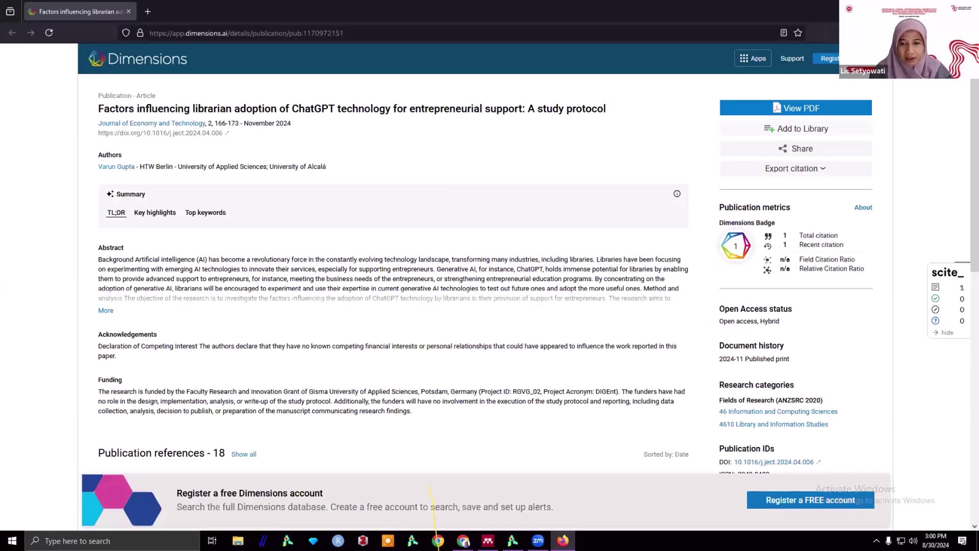
Step: Check the ChatGPT article's record in Mendeley, return to its Dimensions page in the browser and request the summary's top keywords
left_click(488, 540)
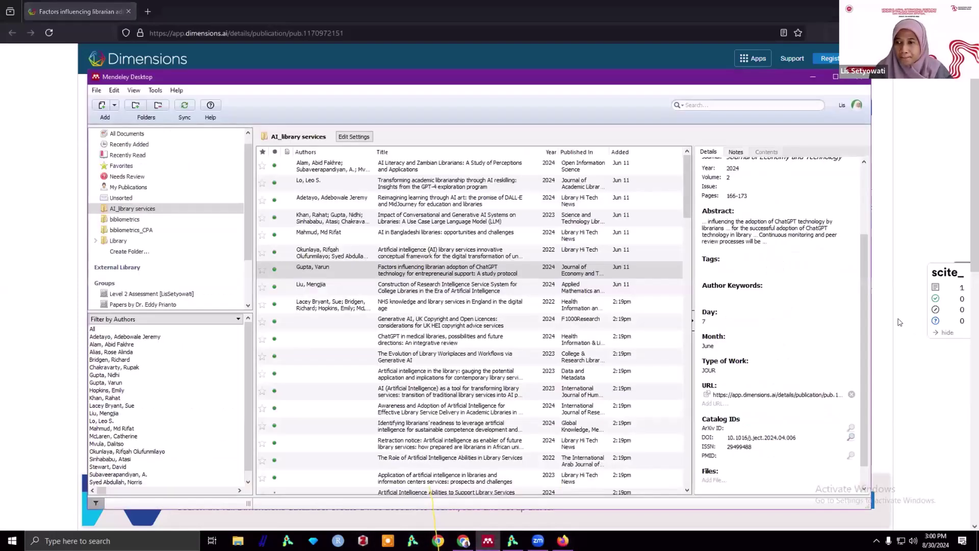
left_click(900, 323)
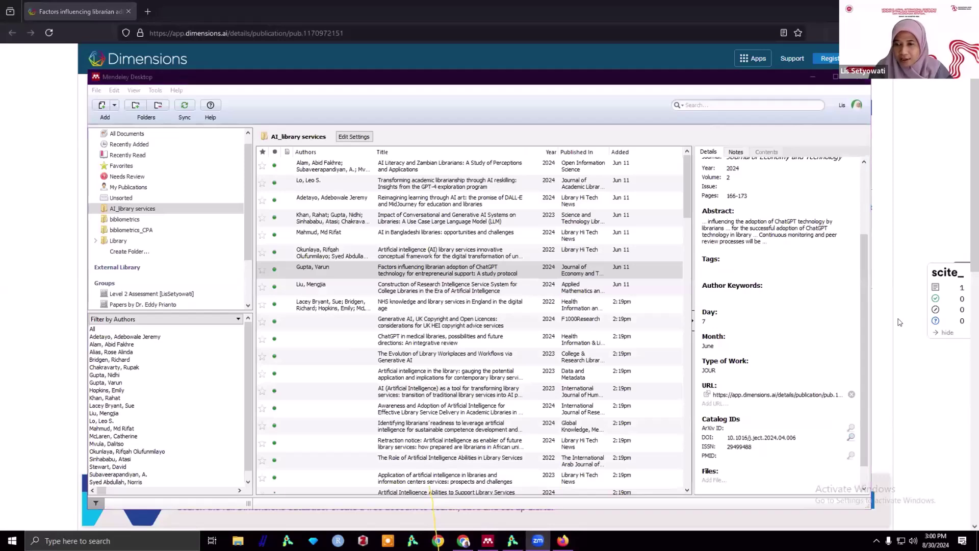
left_click(752, 340)
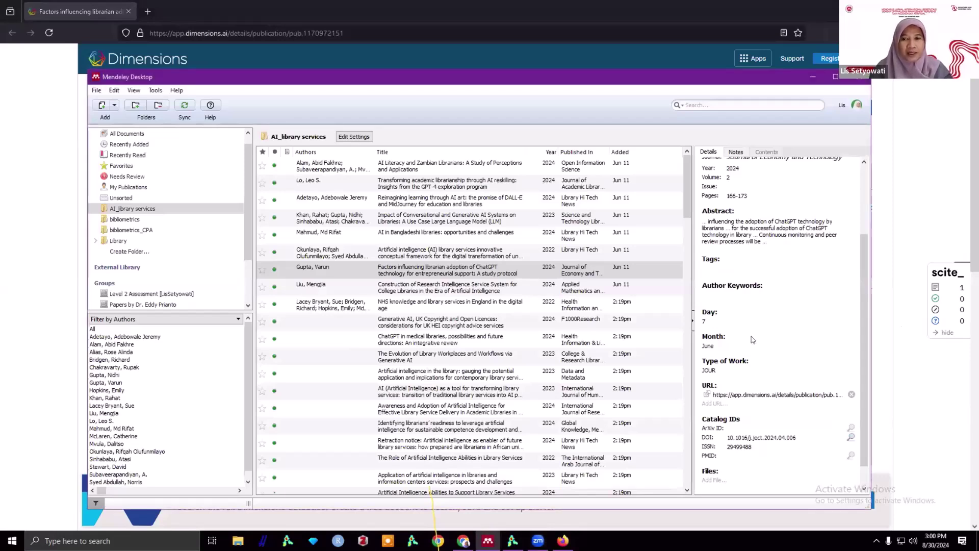
left_click(563, 540)
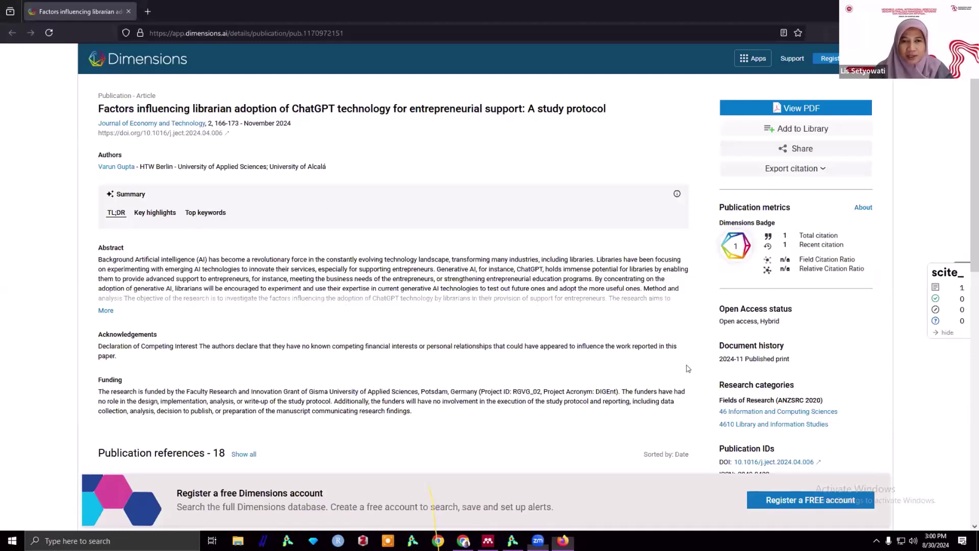
left_click(212, 215)
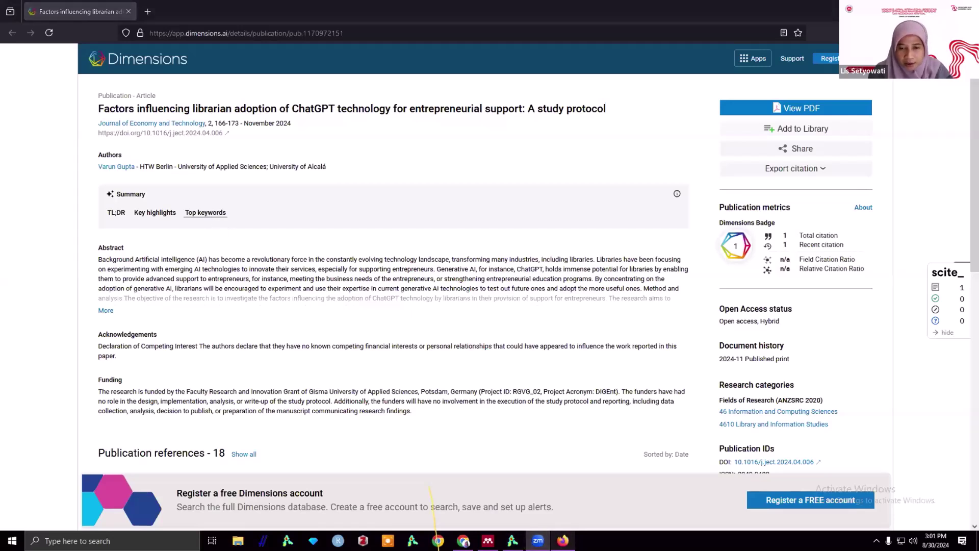
Step: Back in Mendeley, check further records for author keywords, through "Perceptions of artificial intelligence: A survey of academic librarians in Canada and the United States"
left_click(490, 539)
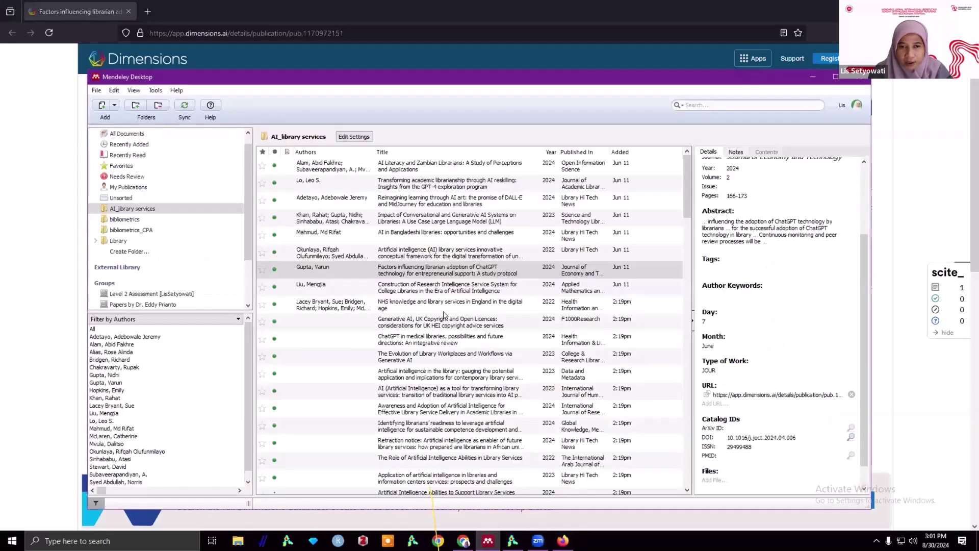
left_click(445, 290)
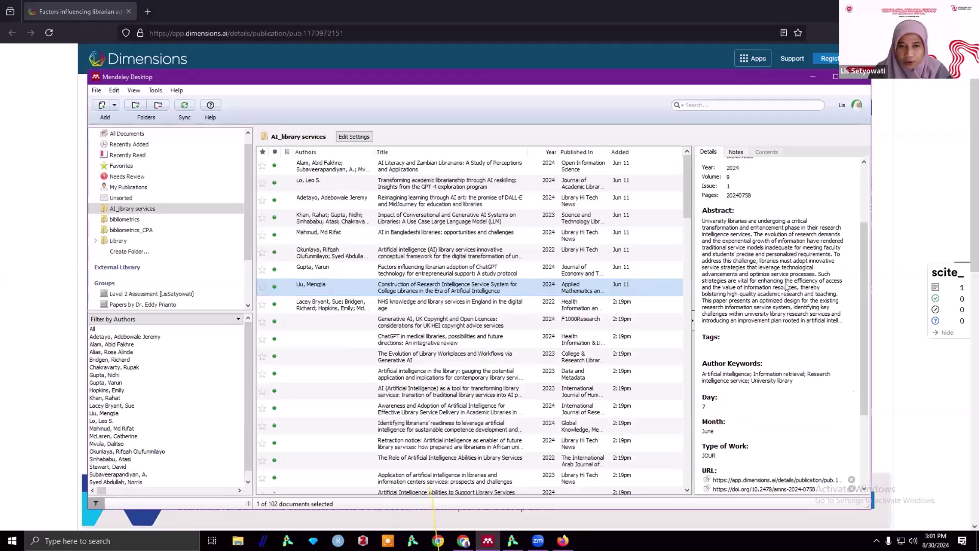
key("Down")
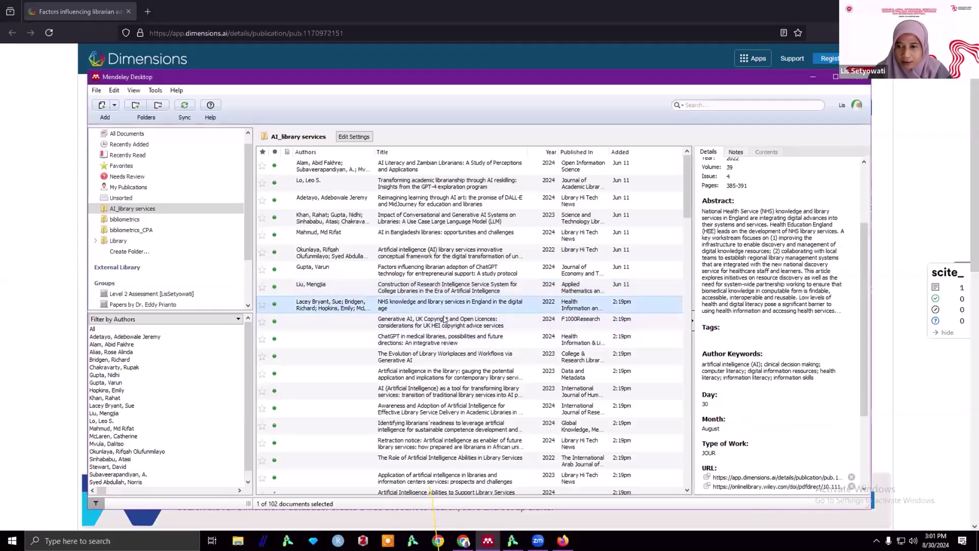
left_click(450, 323)
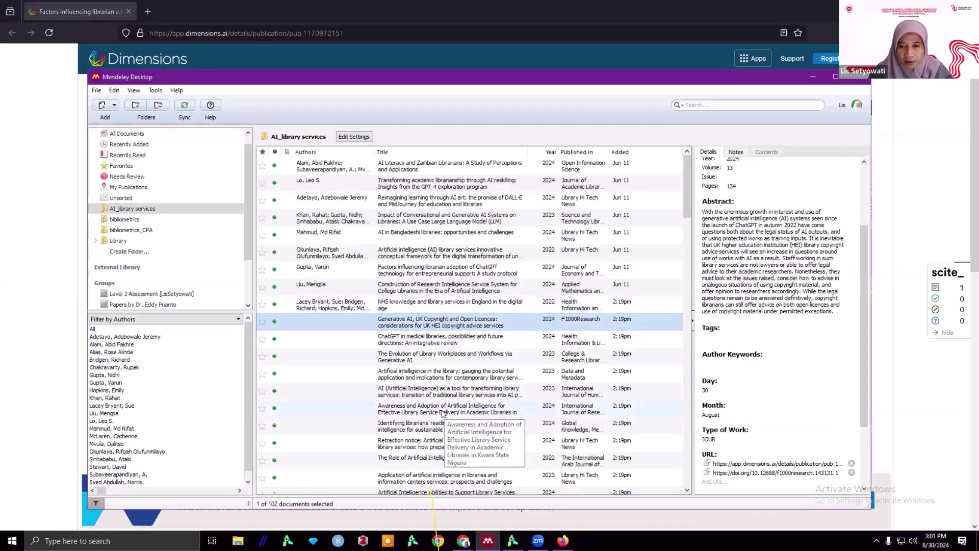
scroll(451, 433, "down", 4)
left_click(444, 434)
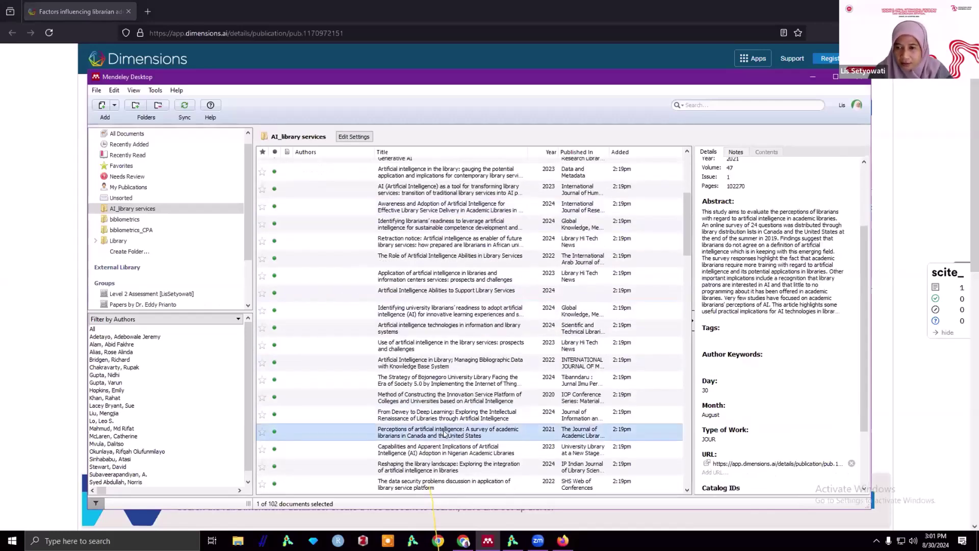
Step: Open the Dimensions page of the selected librarian perceptions article and view the top keywords in its summary
left_click(707, 464)
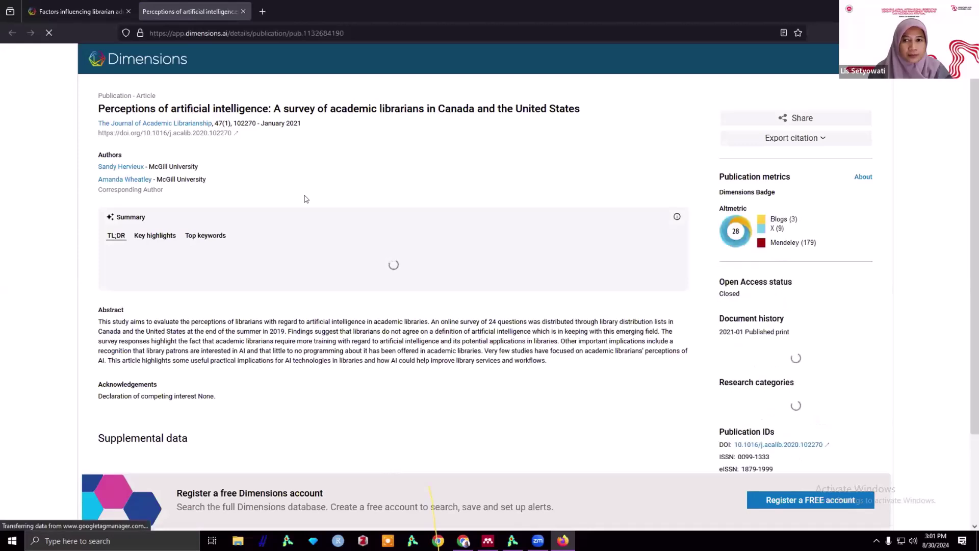
left_click(207, 237)
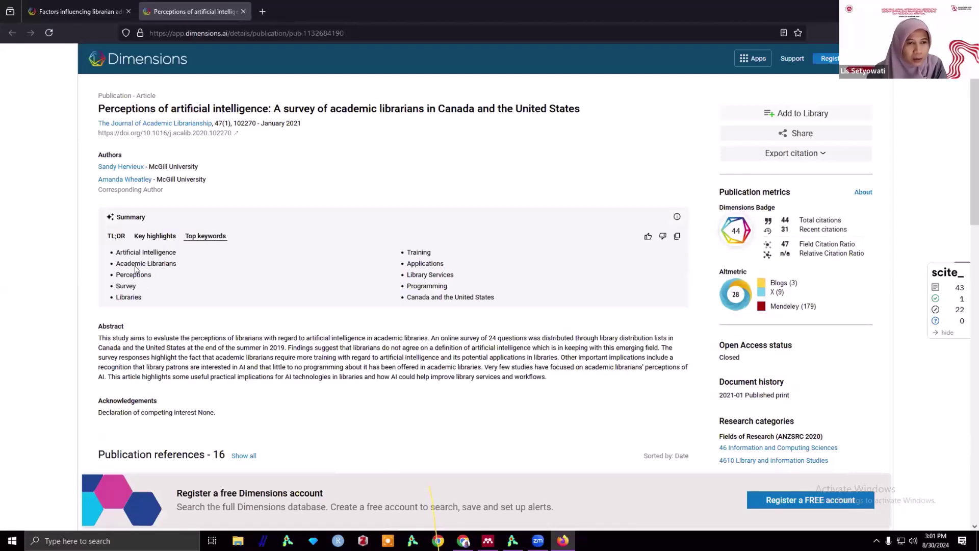
mouse_move(676, 219)
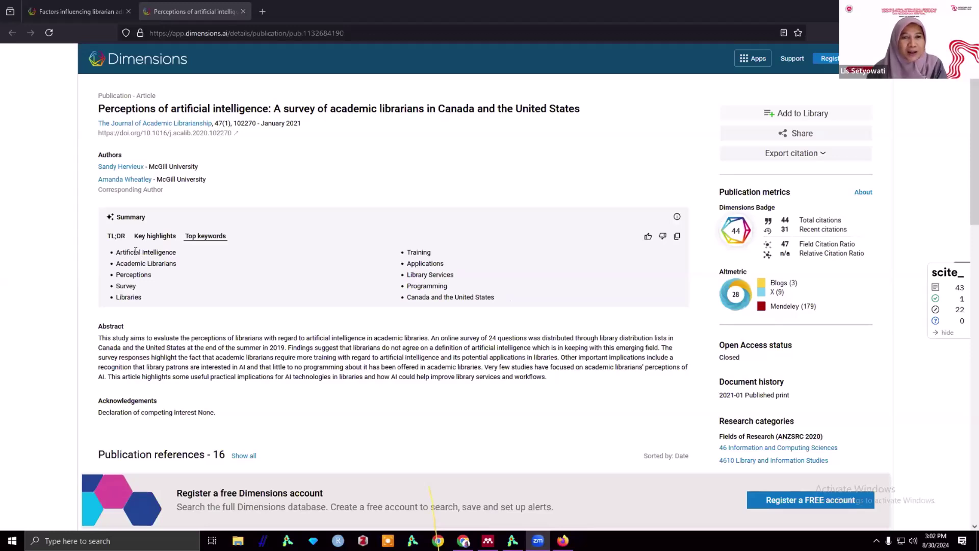
Step: Open the librarian perceptions article's DOI link in a new tab, and copy the article's full title from its Dimensions page
right_click(193, 135)
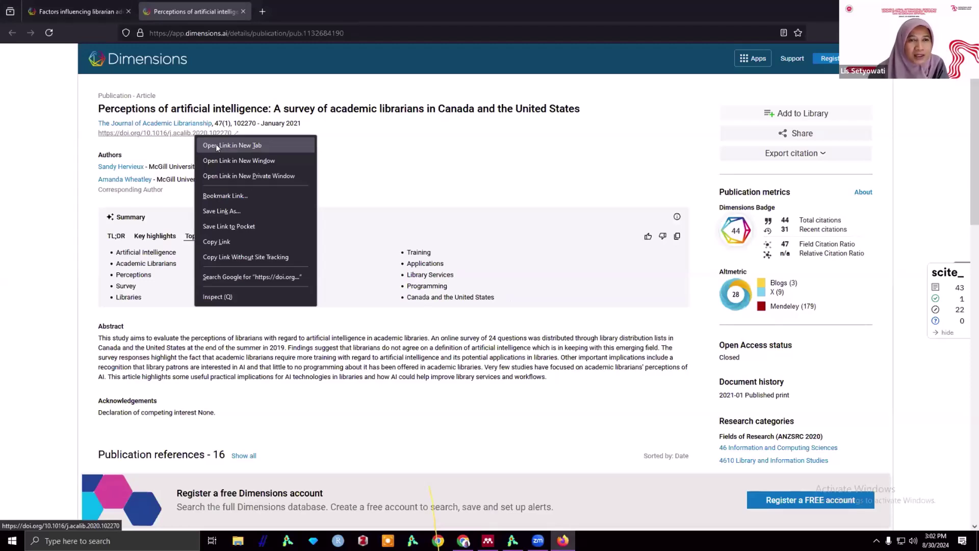
left_click(216, 145)
mouse_move(299, 11)
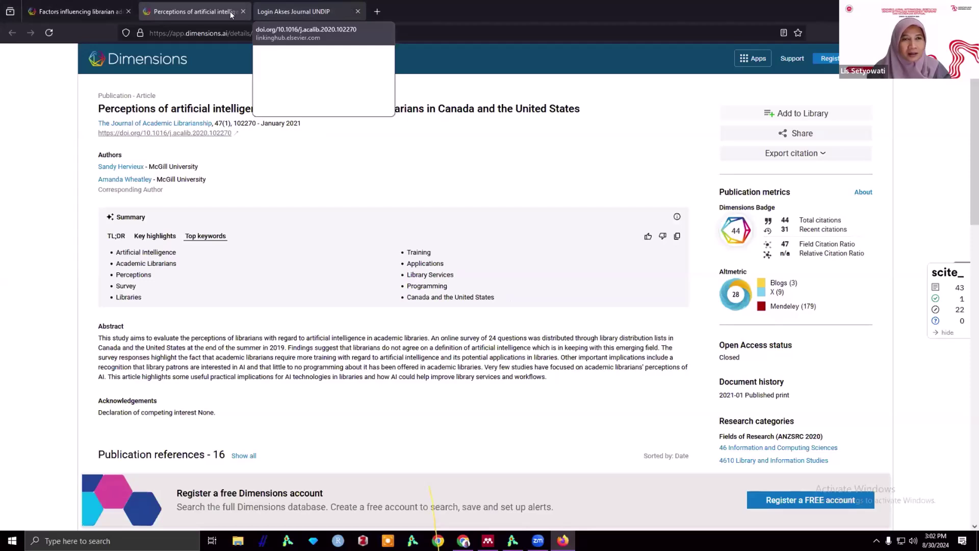
left_click_drag(98, 104, 578, 108)
key("ctrl+c")
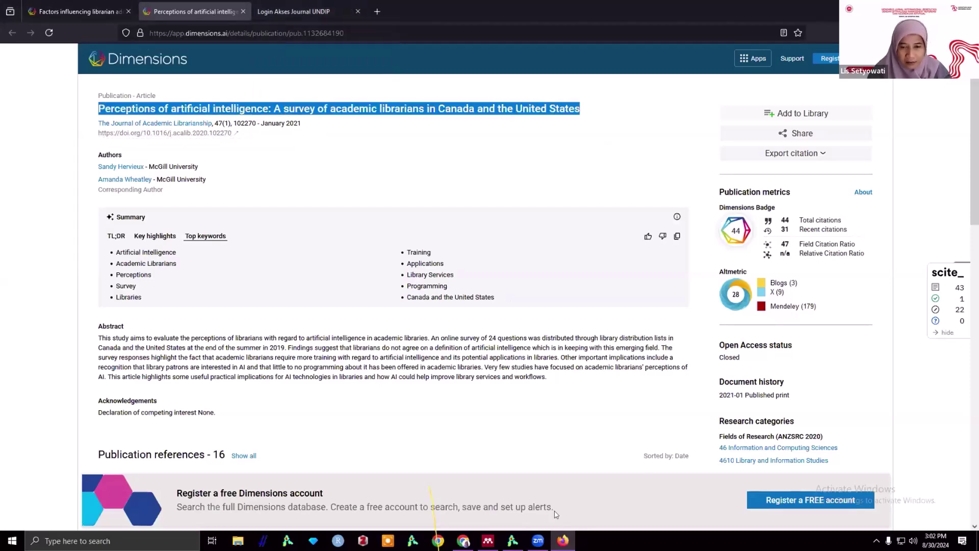
Step: Switch to Chrome and open EBSCO Discovery Service from the Tools section of the UNDIP e-resources page
left_click(463, 540)
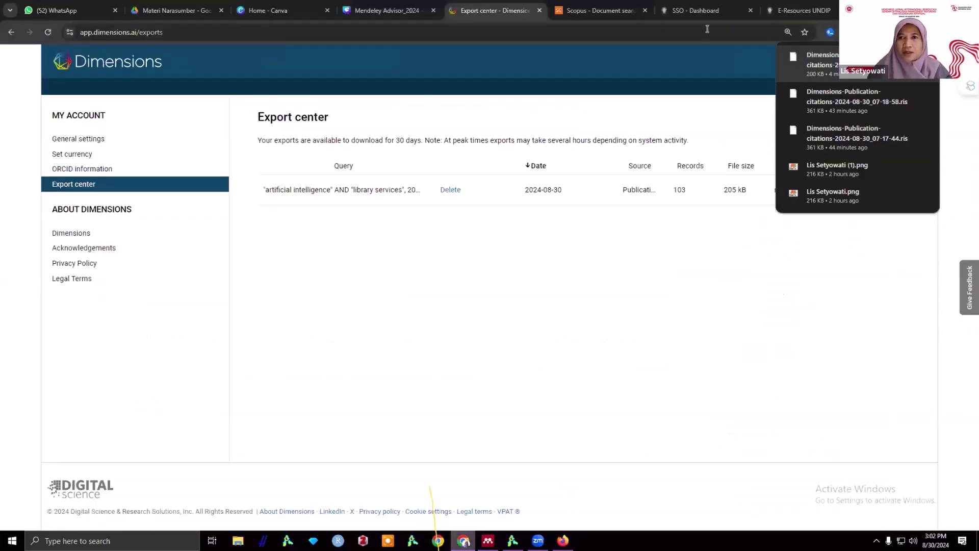
left_click(603, 9)
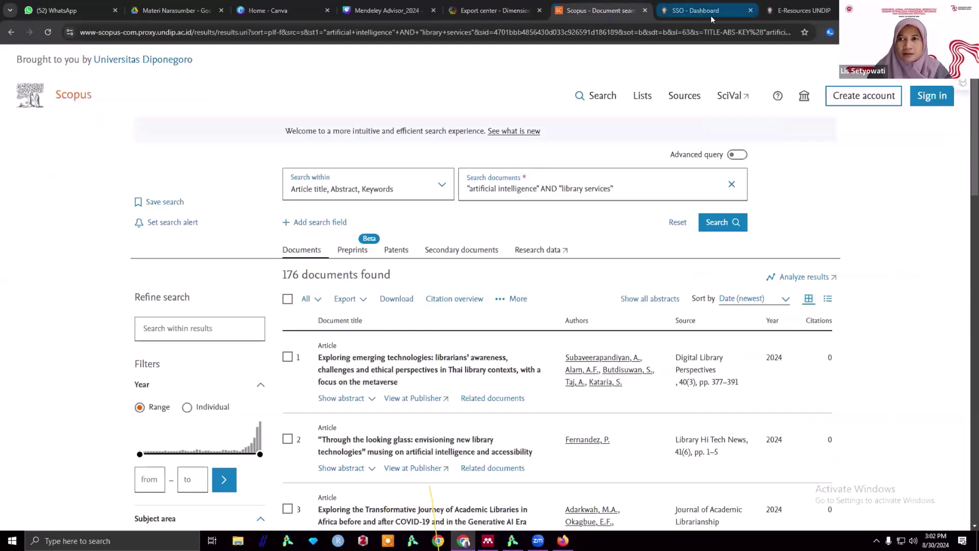
left_click(799, 10)
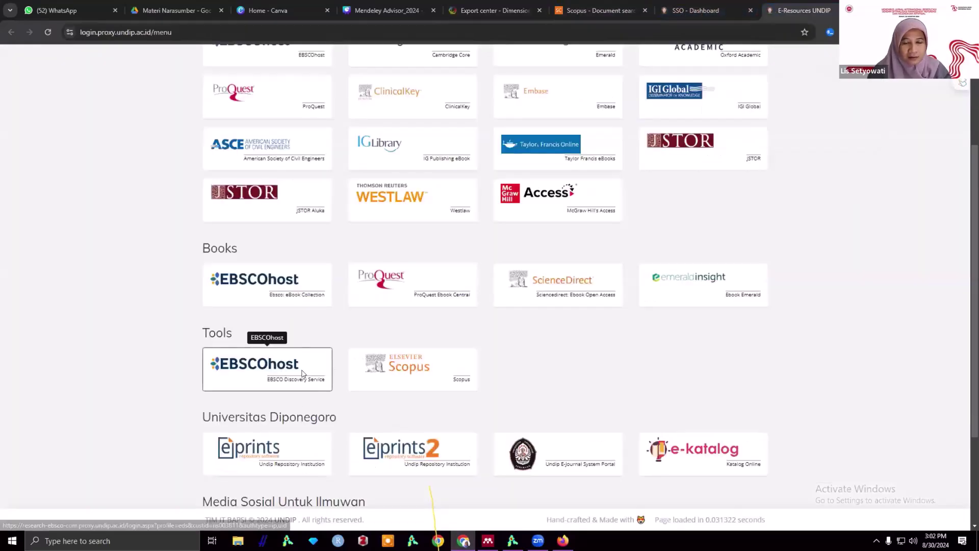
left_click(281, 373)
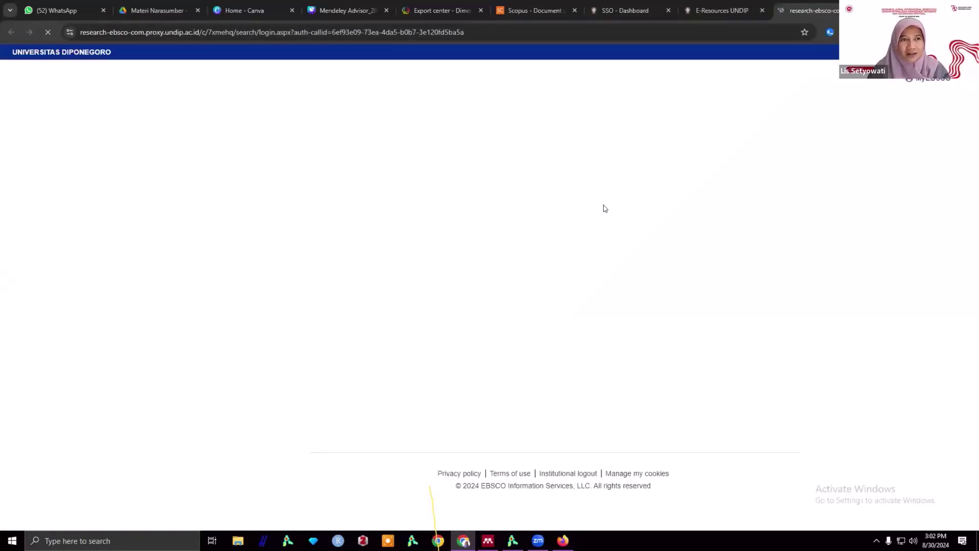
Step: Search EBSCOhost for the exact title "Perceptions of artificial intelligence: A survey of academic librarians in Canada and the United States" in quotation marks
left_click(545, 243)
type("\"")
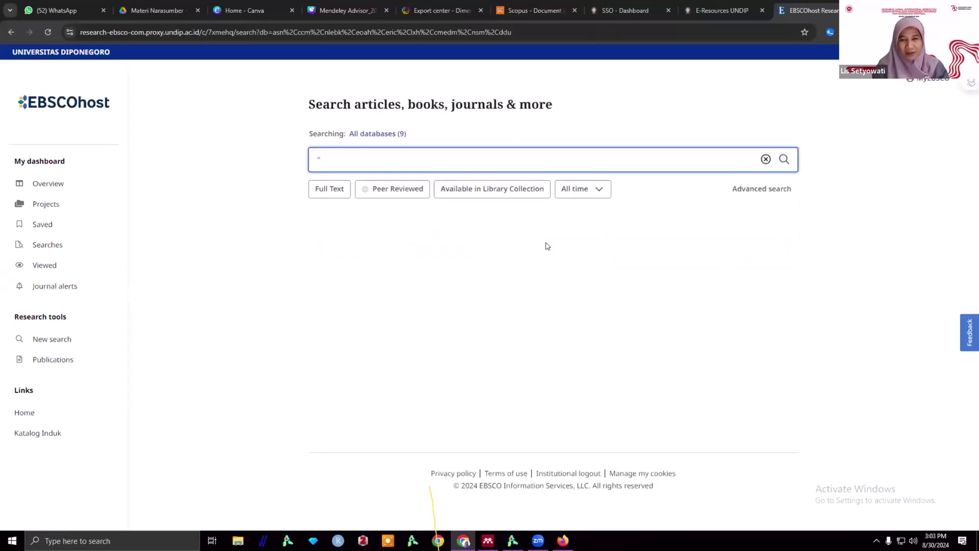
key("ctrl+v")
type("\"")
key("Return")
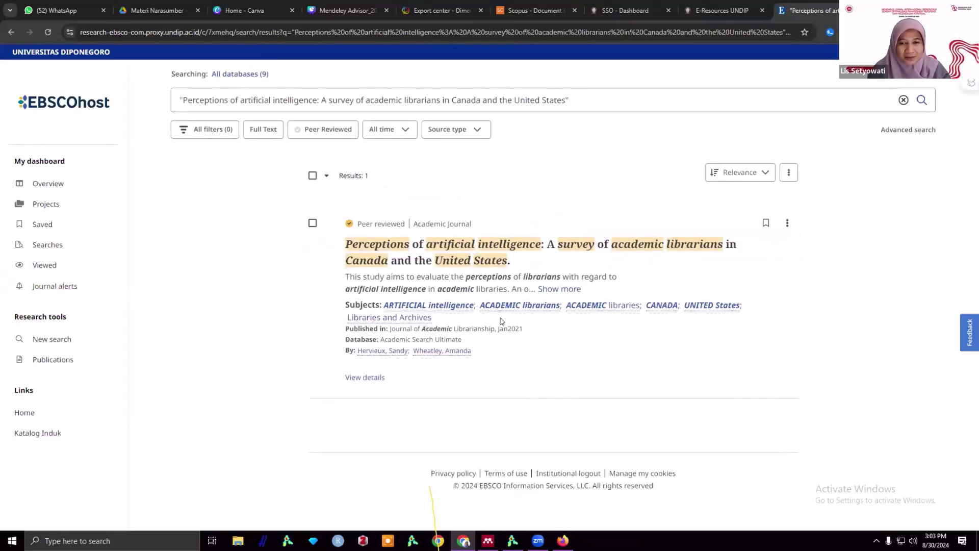
Step: Open the article's EBSCOhost record and examine its subject terms and author-supplied keywords
left_click(537, 246)
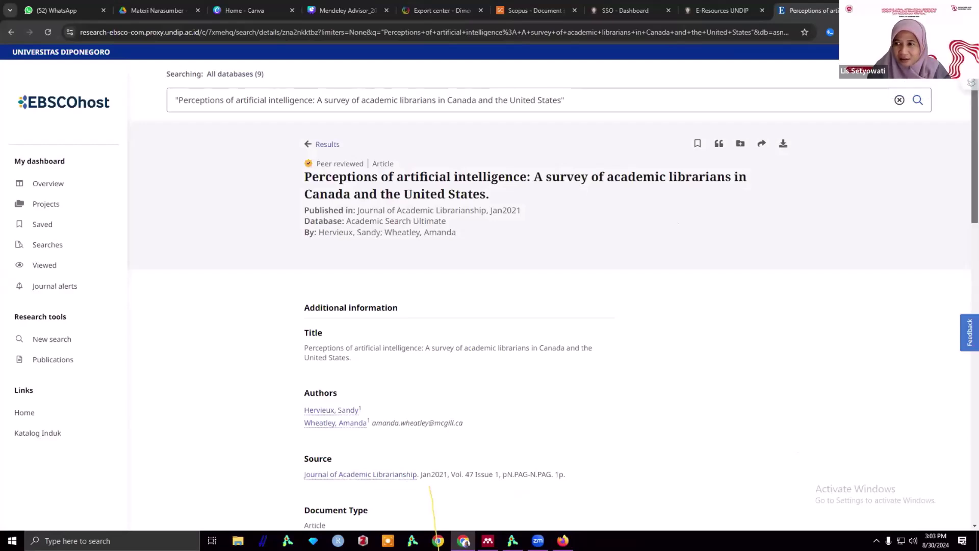
scroll(555, 325, "down", 1)
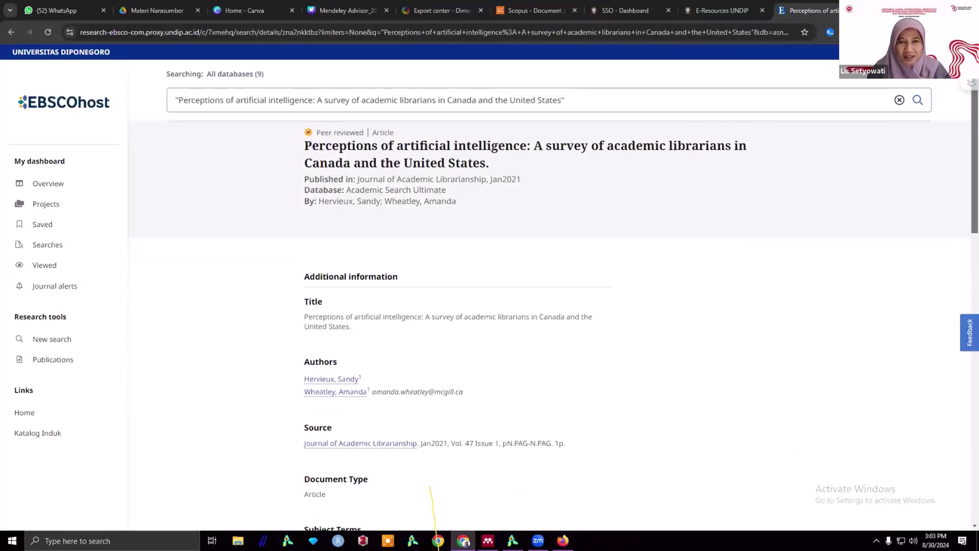
scroll(555, 325, "down", 3)
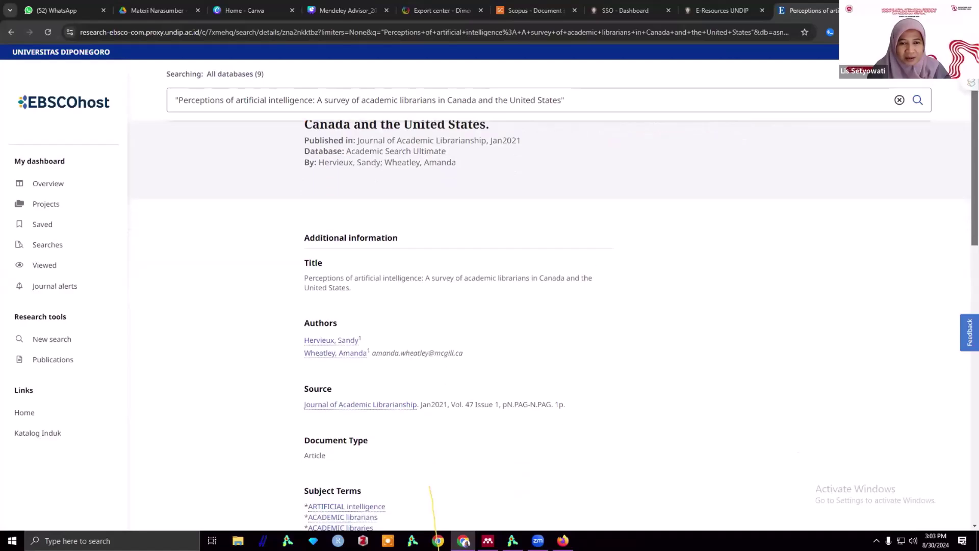
scroll(556, 325, "down", 2)
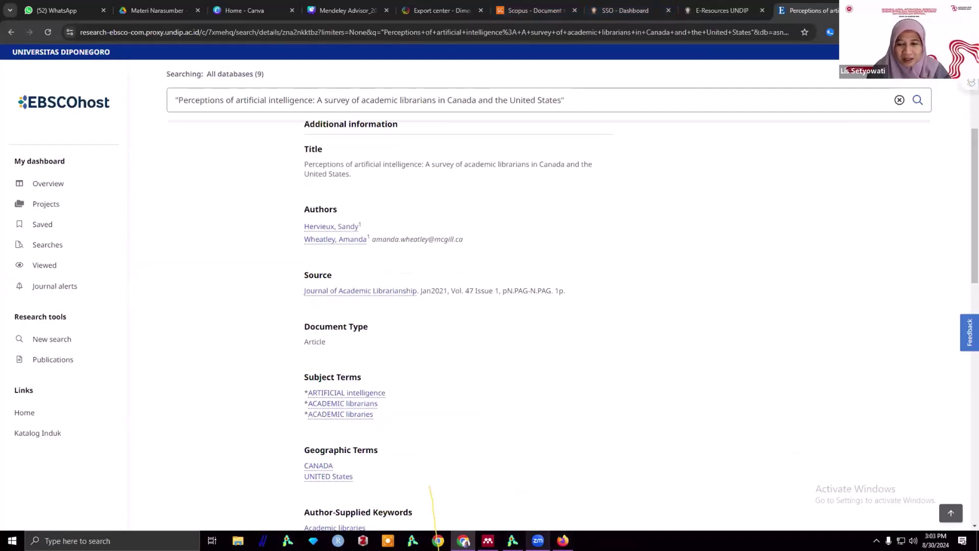
Step: Return to the article's Dimensions page in Firefox and copy all its top keywords, from "Artificial Intelligence" to "Canada and the United States"
key("alt+Tab")
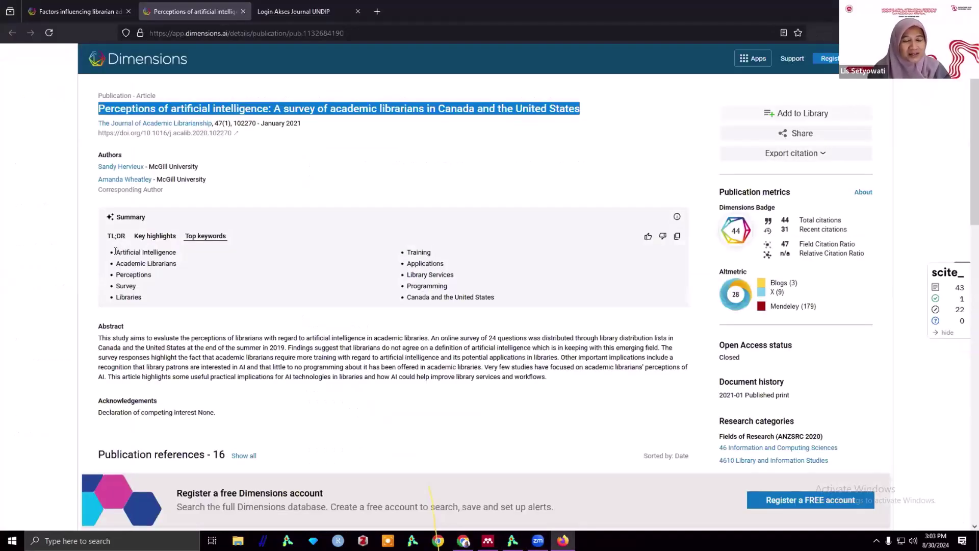
left_click(132, 259)
left_click_drag(132, 259, 202, 256)
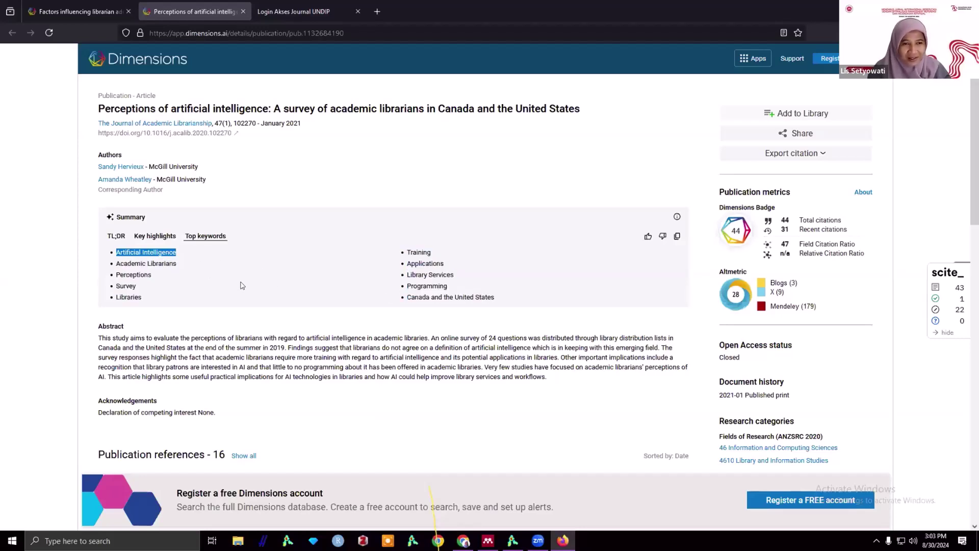
left_click(495, 298, "shift")
key("ctrl+c")
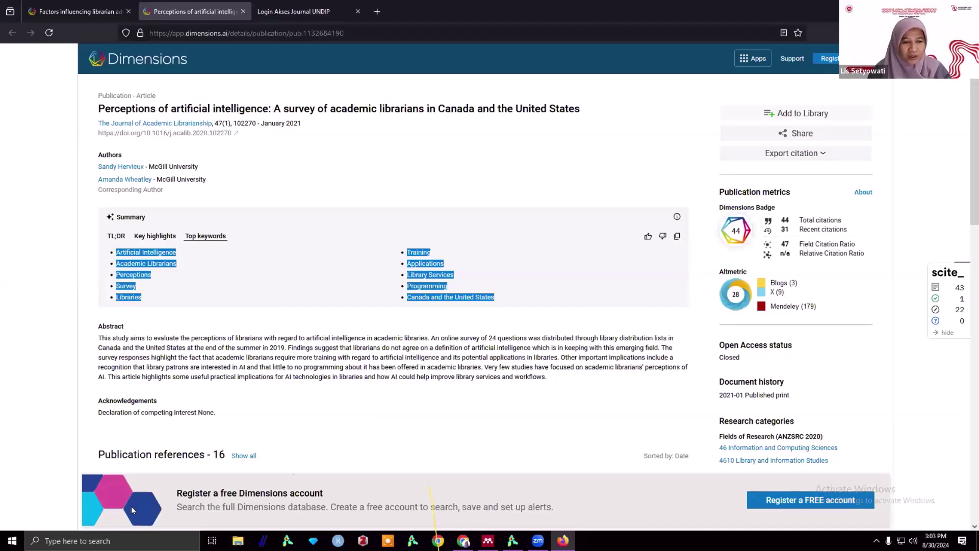
Step: Open Notepad and paste the copied top keywords into a new document
left_click(119, 539)
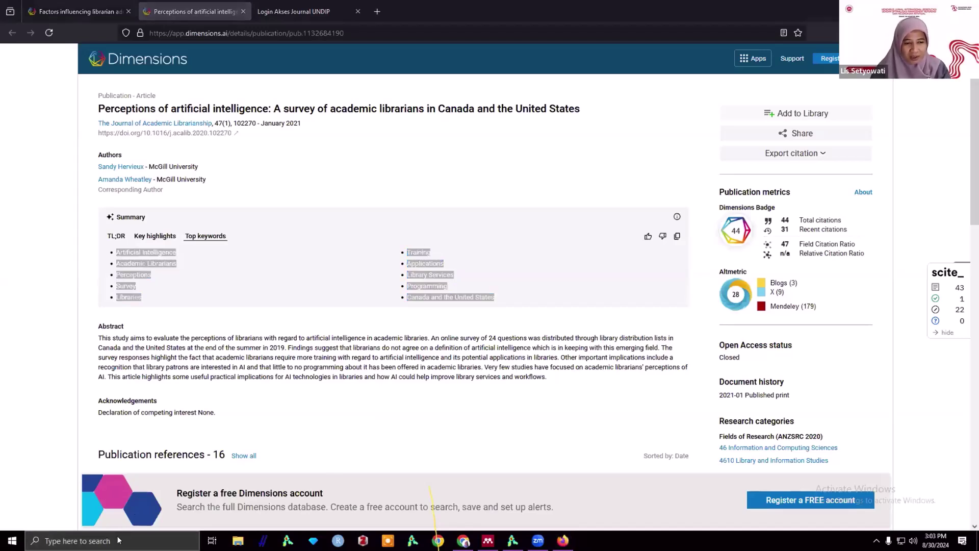
type("note")
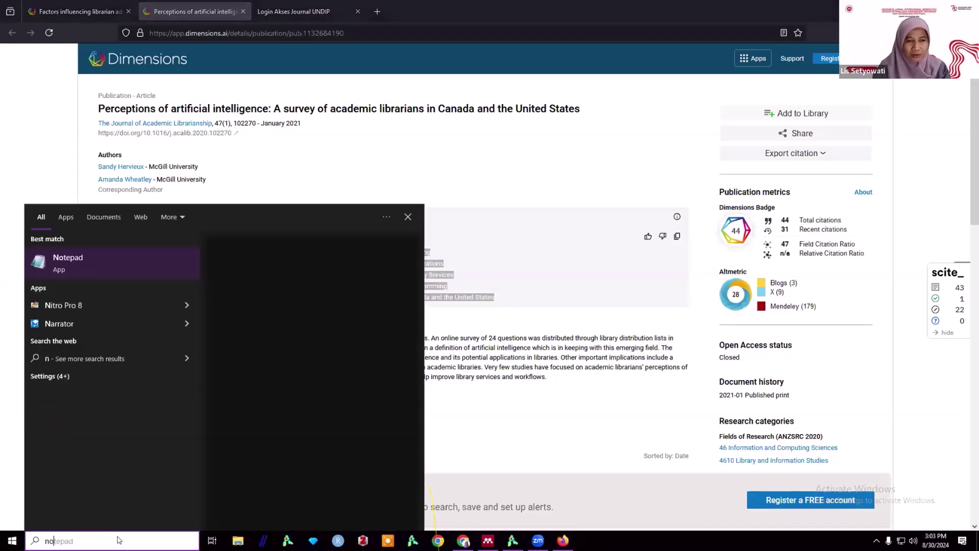
left_click(312, 294)
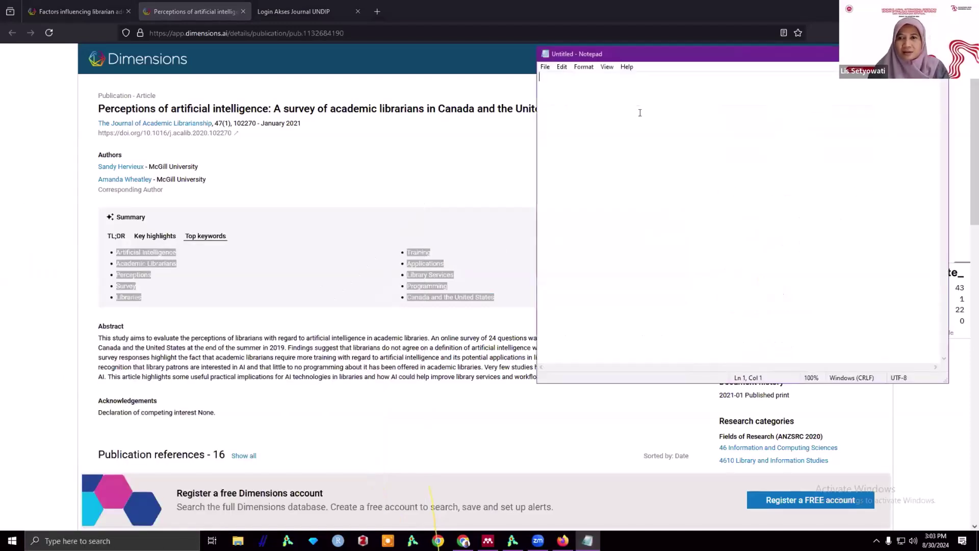
key("ctrl+v")
Step: Select the pasted keyword list, open the Tags field of the librarian perceptions record in Mendeley for editing, and return to Notepad
left_click_drag(676, 162, 551, 82)
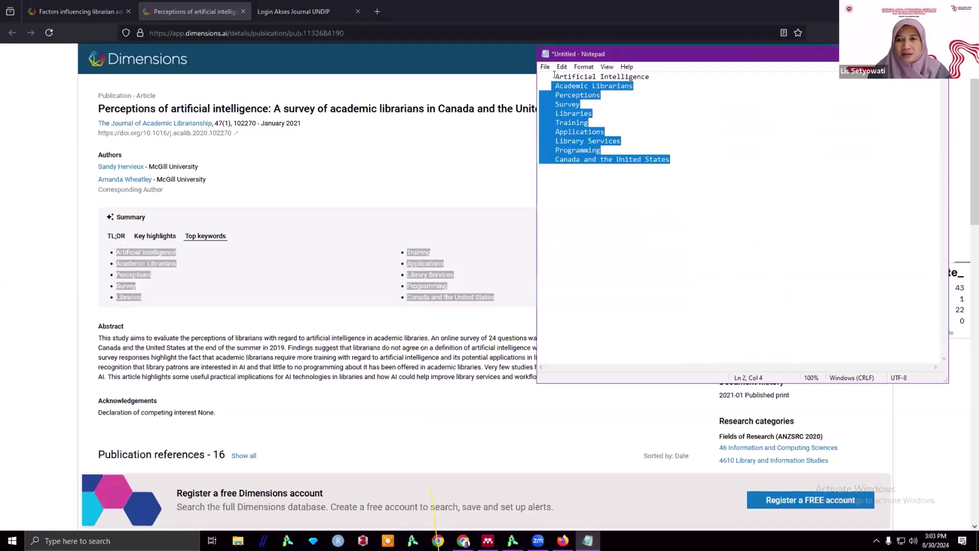
left_click(552, 77)
left_click_drag(677, 165, 535, 76)
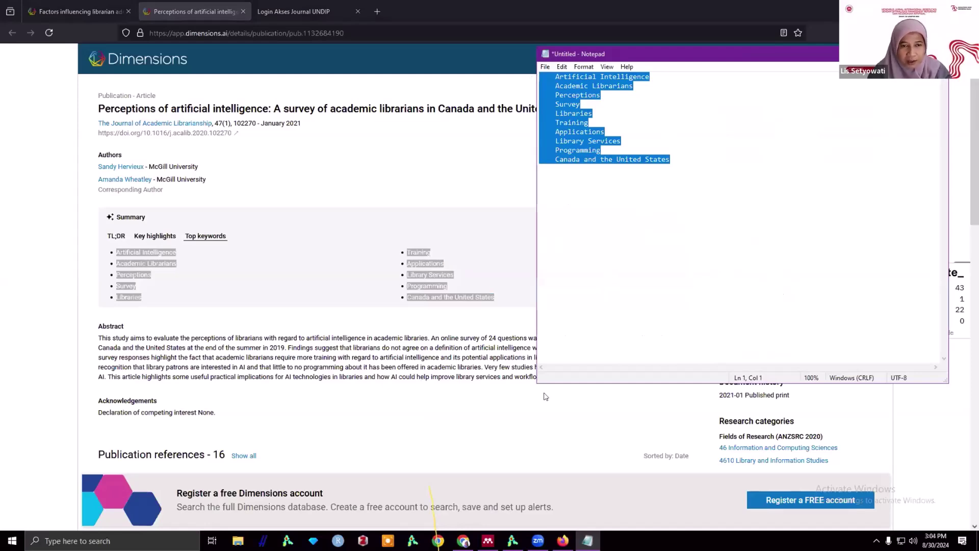
left_click(488, 541)
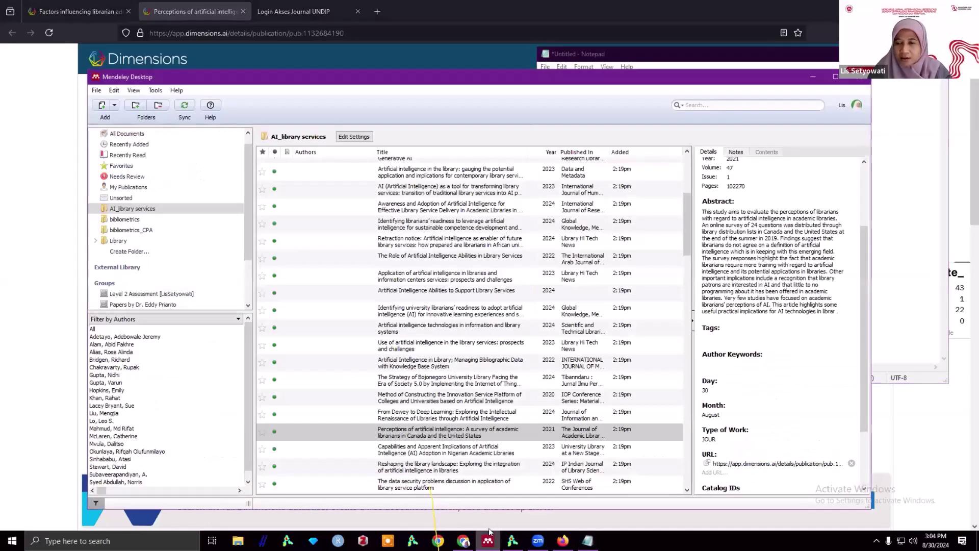
left_click(755, 339)
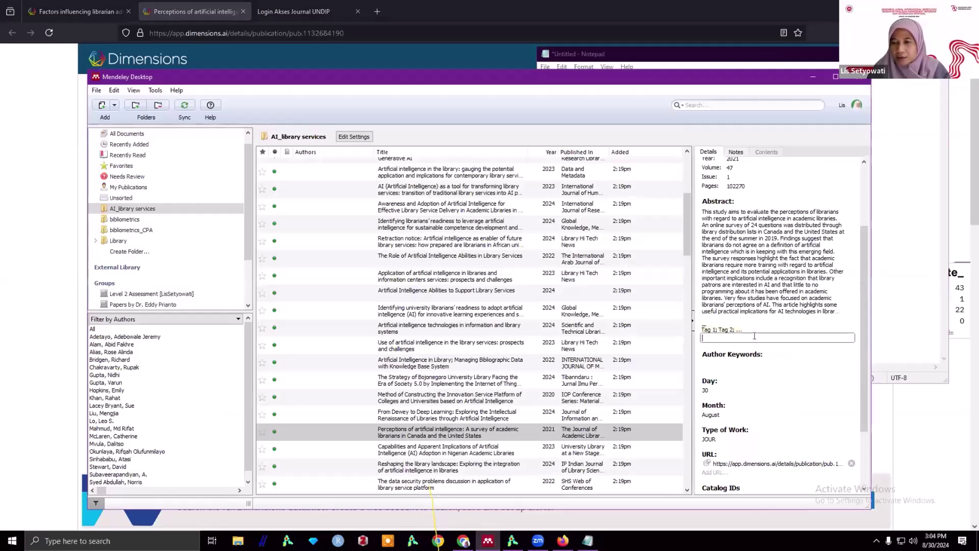
key("alt+Tab")
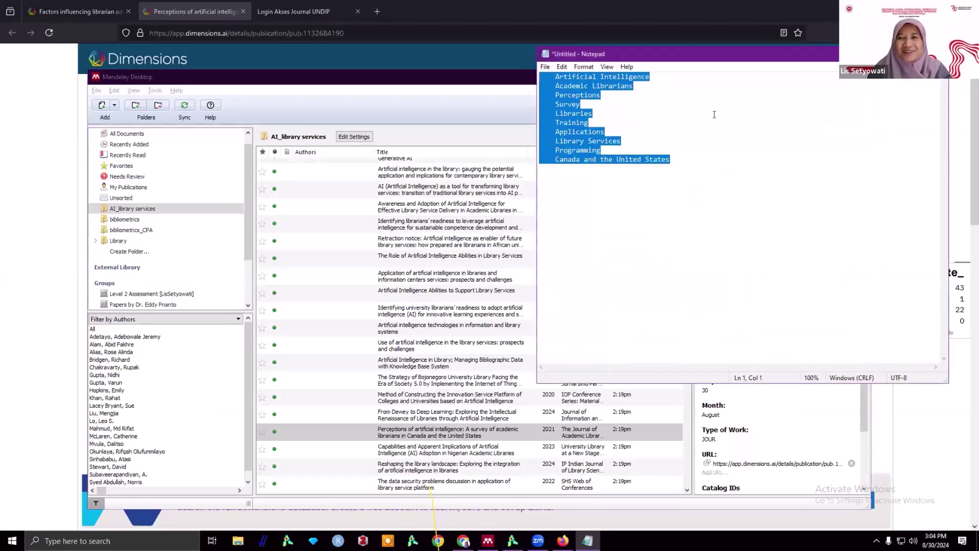
Step: Join "Artificial Intelligence" and "Academic Librarians" into one semicolon-separated line without the leading indent, and bring "Perceptions" up onto it
left_click(673, 77)
type(";")
key("Delete")
key("ctrl+shift+Right")
key("Delete")
key("ctrl+Left")
key("ctrl+Left")
key("shift+Home")
key("Delete")
key("ctrl+Right")
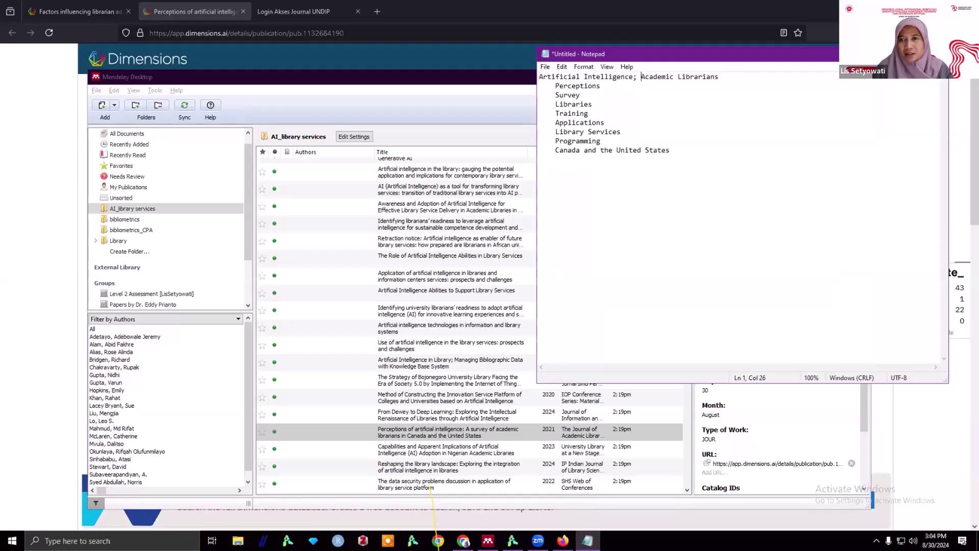
key("Delete")
key("Delete")
key("Delete")
key("Delete")
key("Delete")
key("Delete")
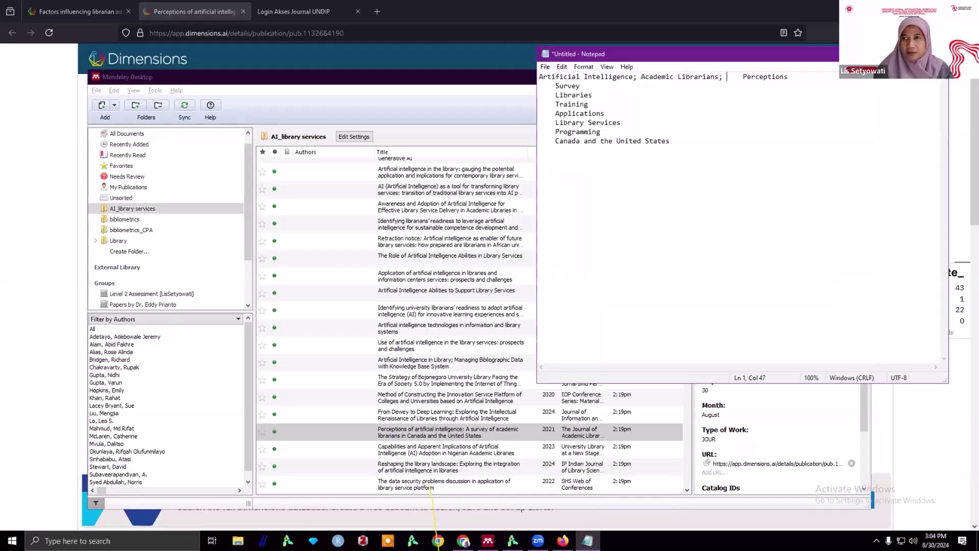
Step: Continue the keyword line with "Perceptions; Survey; Libraries;", removing the line breaks and extra indents between the terms
type("P")
key("Delete")
type(";     Survey")
key("ctrl+shift+Right")
type(";")
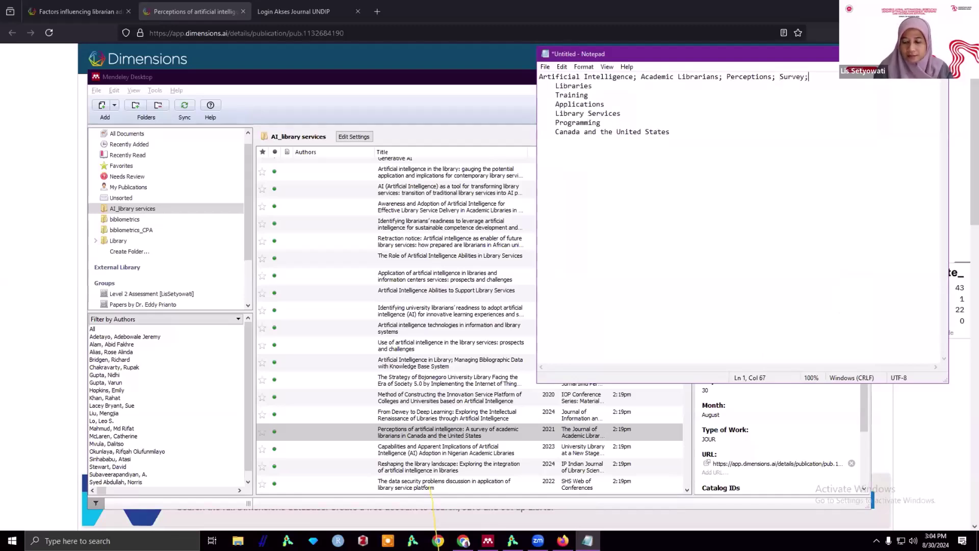
key("Delete")
key("Delete")
key("Delete")
key("Delete")
key("Delete")
key("End")
type(";")
key("Delete")
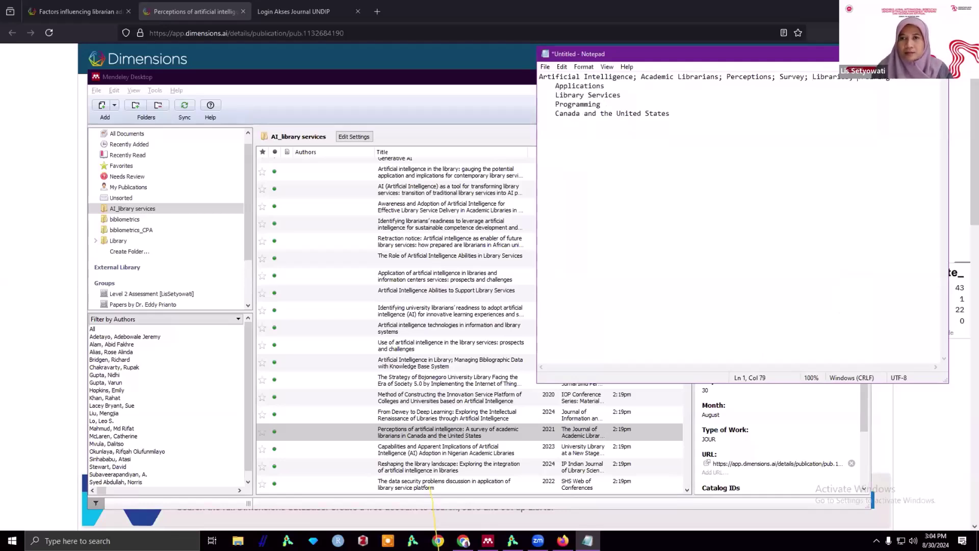
Step: Remove "Training", continue the line with "Applications; Library Services", and move the Notepad window to reveal the line's end
key("Delete")
key("Delete")
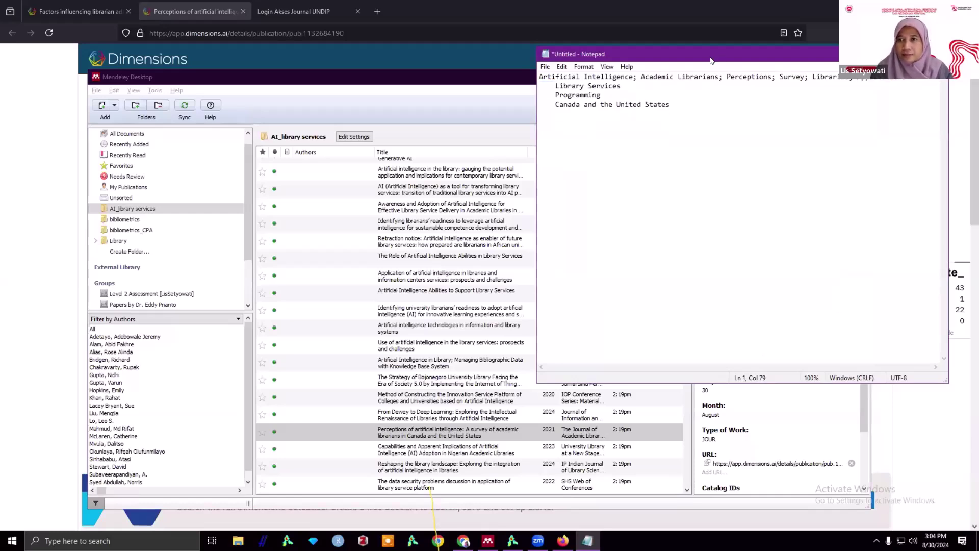
left_click_drag(713, 62, 560, 99)
left_click(756, 113)
type(";")
key("Delete")
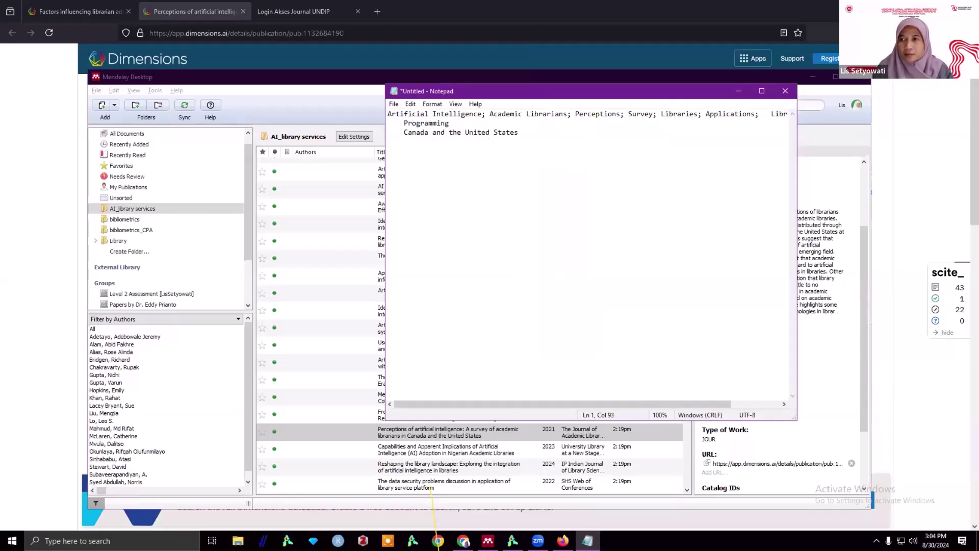
type("L")
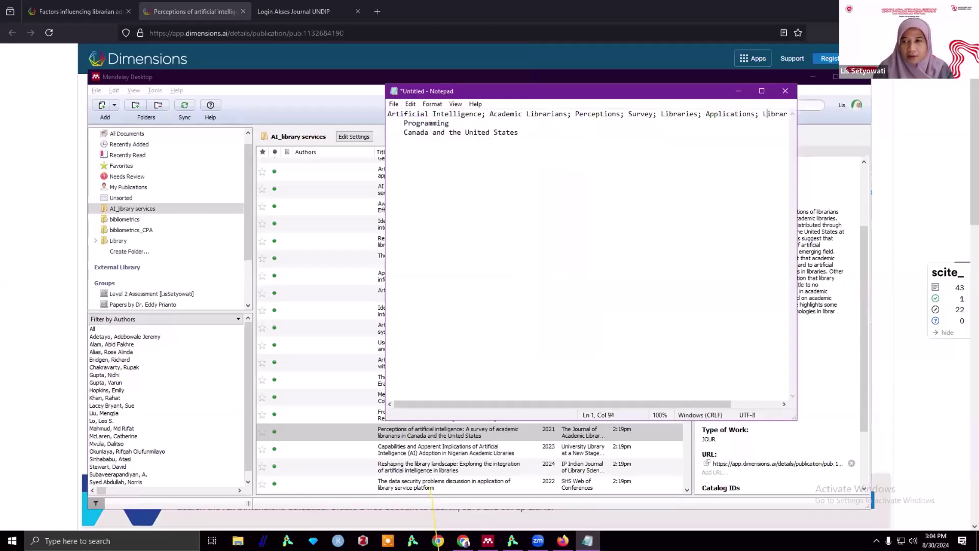
Step: Add a semicolon after "Library Services", bring "Programming" up onto the keyword line without its indent, and widen the Notepad window
key("ctrl+Right")
key("ctrl+Right")
key("ctrl+Right")
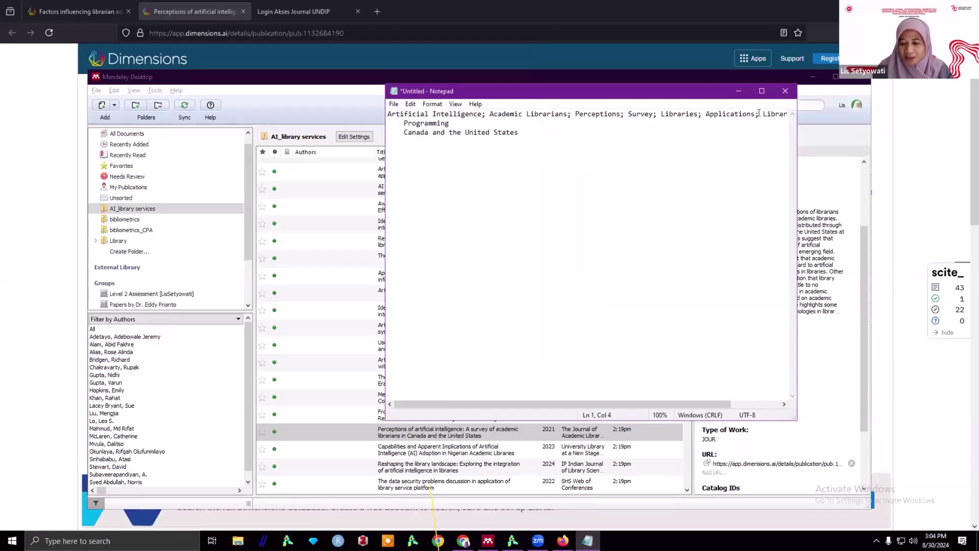
key("ctrl+Right")
key("ctrl+Right")
key("ctrl+Right")
key("ctrl+Right")
key("ctrl+Right")
key("ctrl+Right")
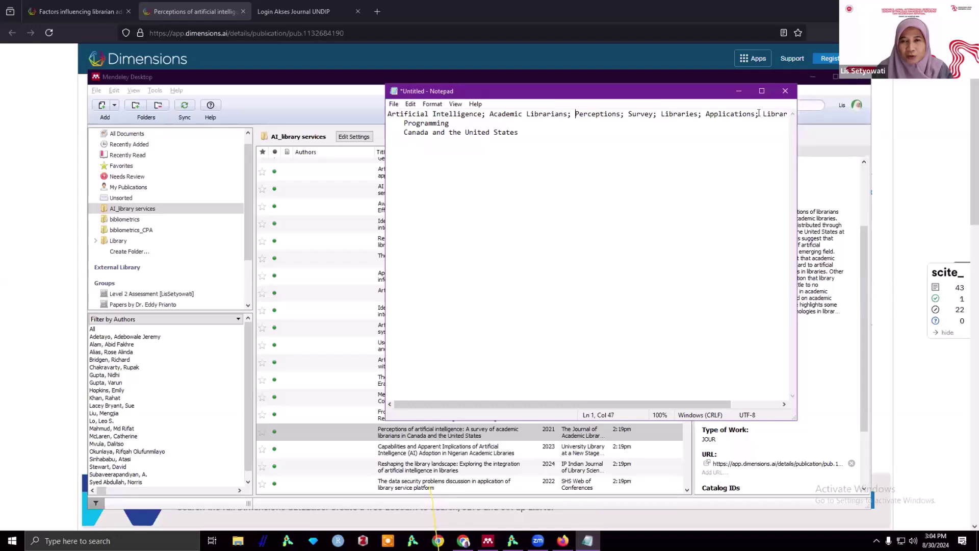
key("ctrl+Right")
key("ctrl+Right")
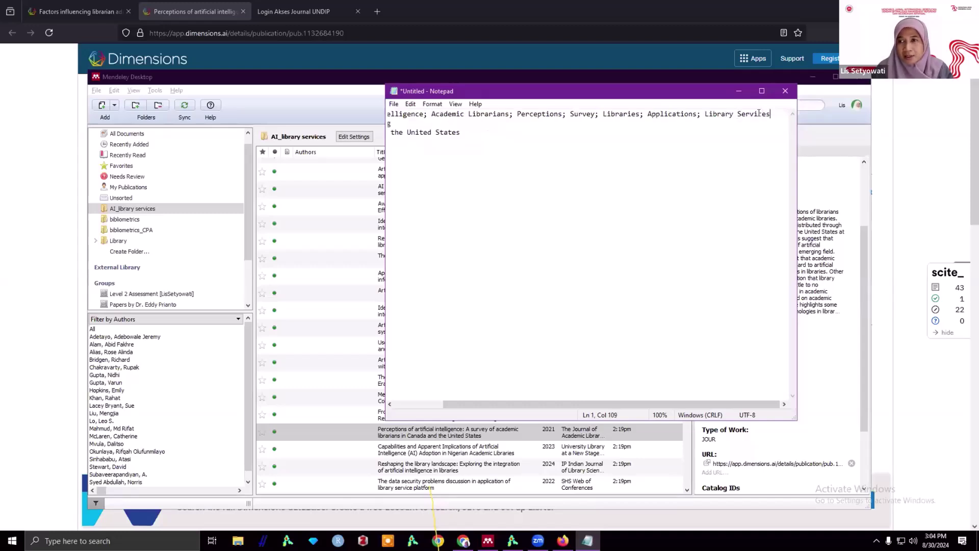
type(";")
key("Delete")
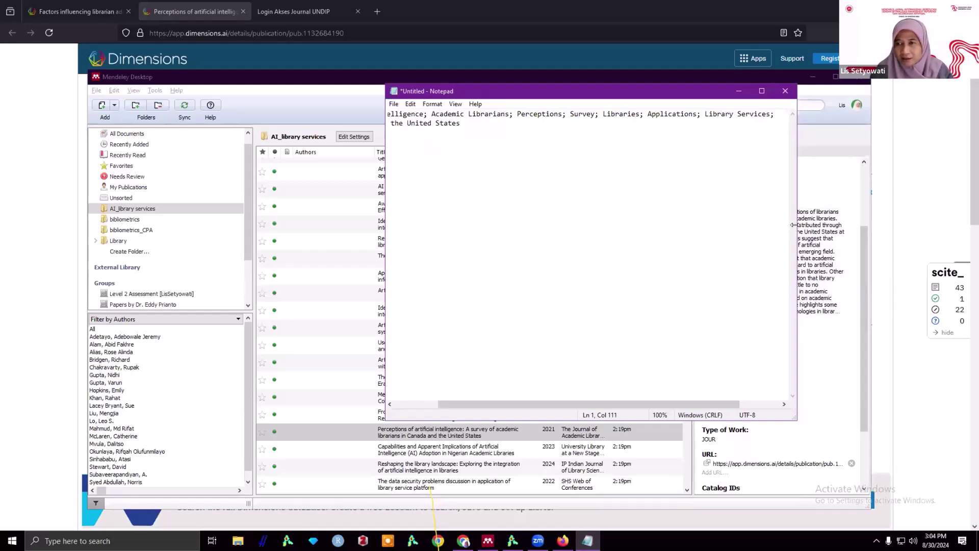
left_click_drag(793, 224, 944, 204)
key("ctrl+shift+Right")
key("Delete")
Step: Add a semicolon after "Programming" and bring "Canada and the United States" up onto the same line without its indent
key("End")
type("'")
key("shift+Left")
type(";")
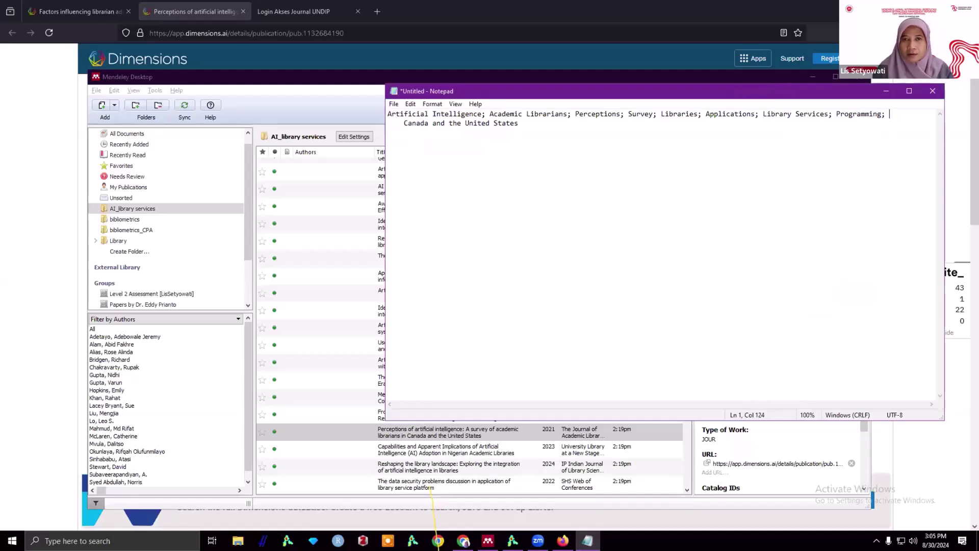
key("End")
key("Delete")
key("Delete")
key("Delete")
key("Delete")
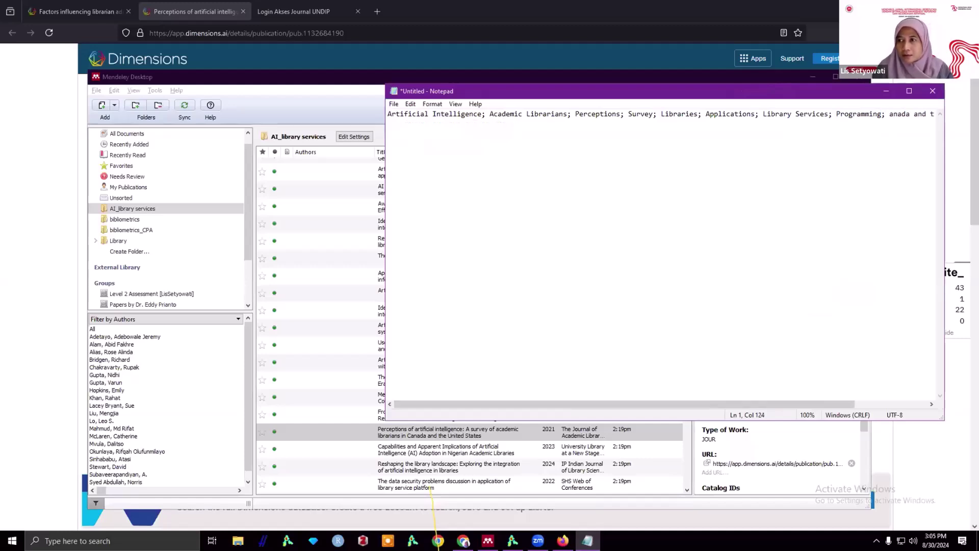
type("Ca")
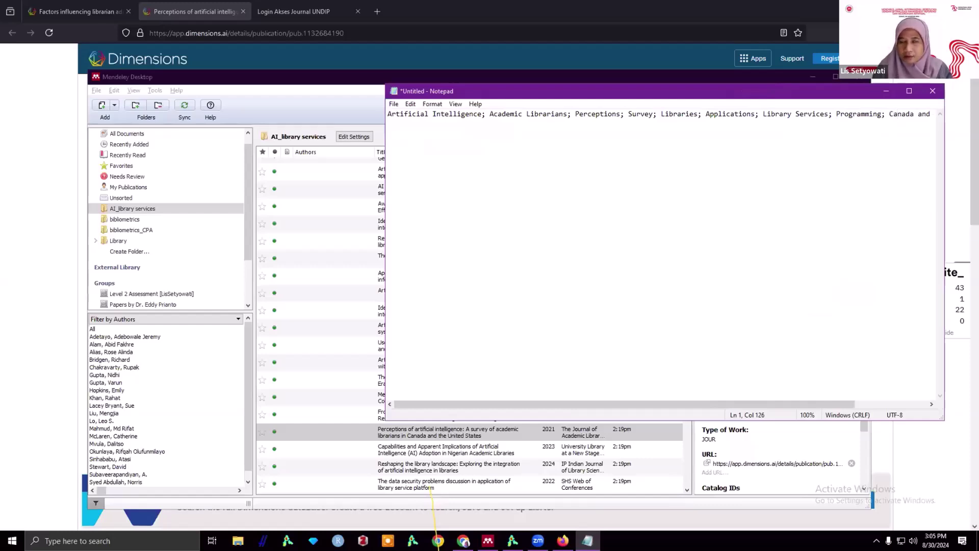
Step: Copy the entire semicolon-separated keyword line and paste it into the Author Keywords of the librarian perceptions record in Mendeley
key("Home")
key("ctrl+shift+Right")
key("ctrl+shift+Right")
key("ctrl+shift+Right")
key("ctrl+shift+Right")
key("ctrl+shift+Right")
key("ctrl+shift+Right")
key("ctrl+shift+Right")
key("ctrl+shift+Right")
key("ctrl+shift+Right")
key("ctrl+shift+Right")
key("ctrl+shift+Right")
key("ctrl+shift+Right")
key("ctrl+shift+Right")
key("ctrl+shift+Right")
key("ctrl+shift+Right")
key("ctrl+shift+Right")
key("ctrl+c")
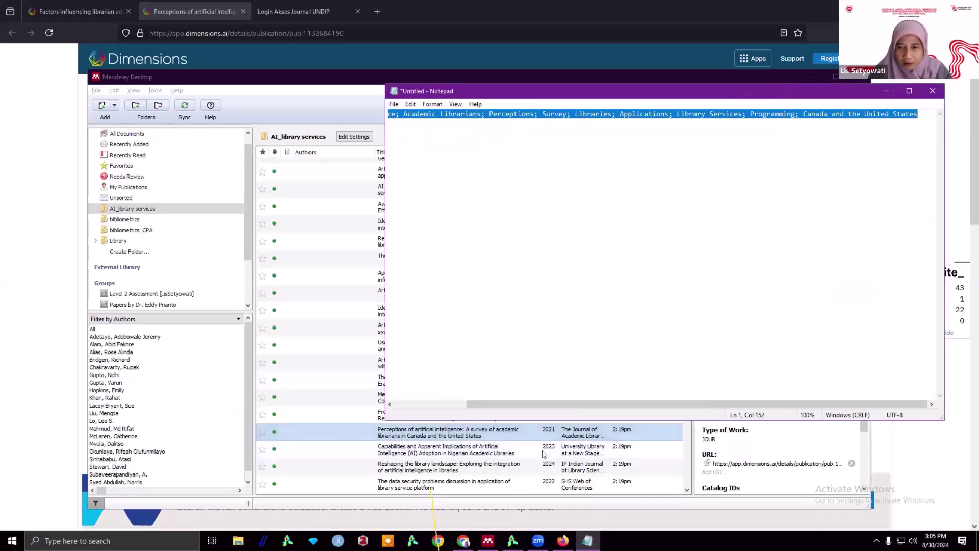
left_click(545, 432)
left_click(758, 364)
key("ctrl+v")
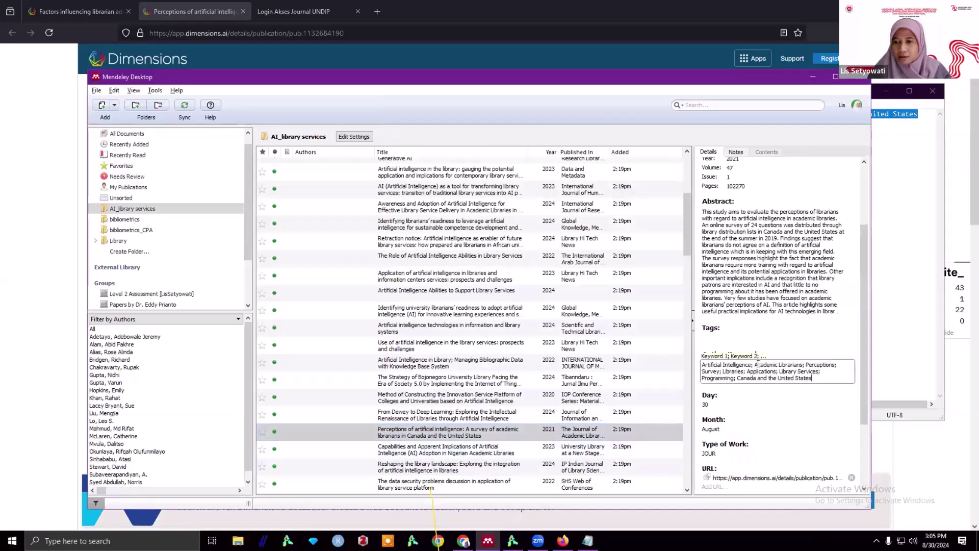
key("Return")
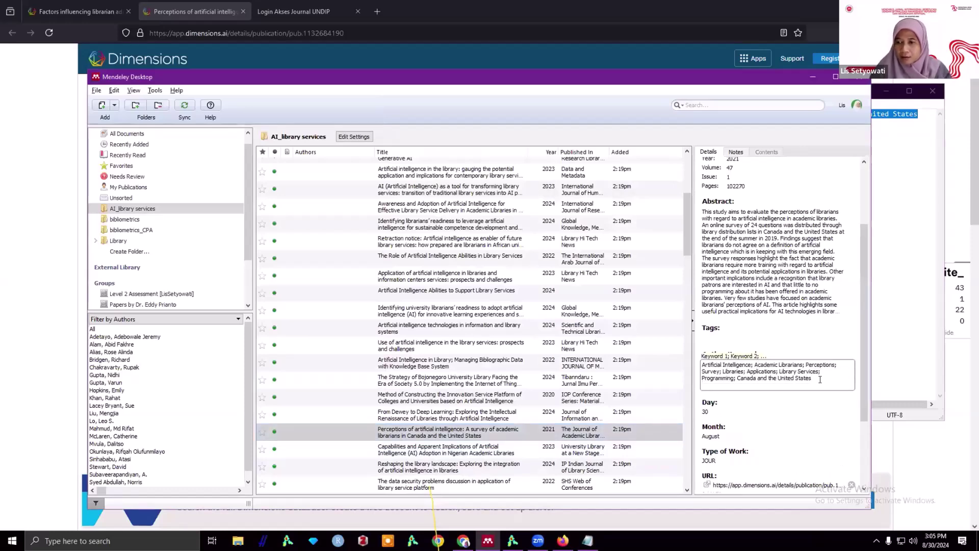
left_click(807, 340)
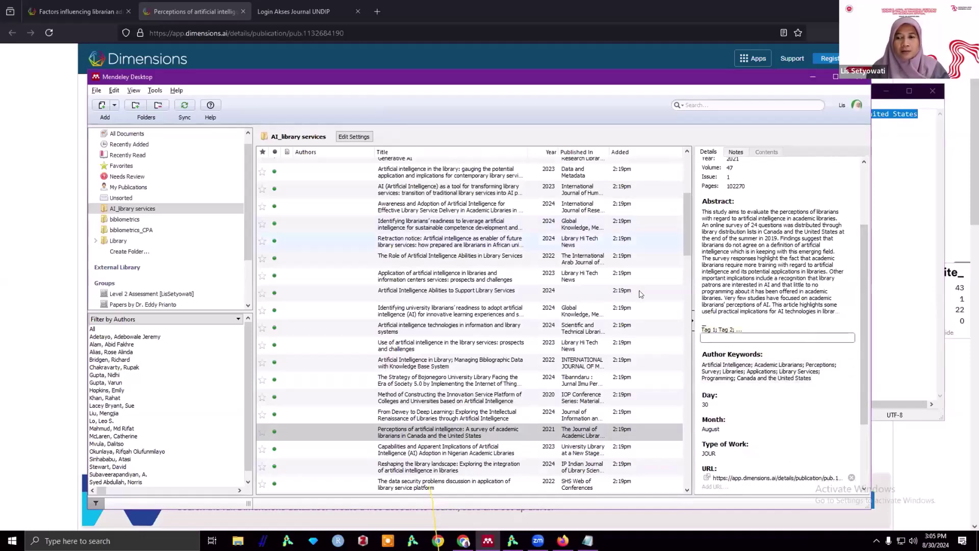
Step: Select all documents in the AI_library services folder and update their details
scroll(687, 266, "down", 2)
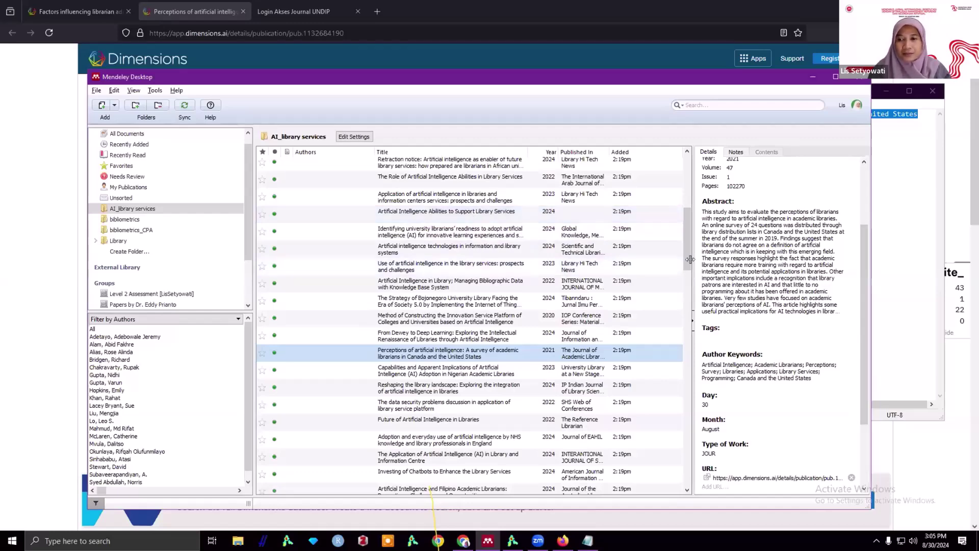
left_click_drag(686, 261, 686, 264)
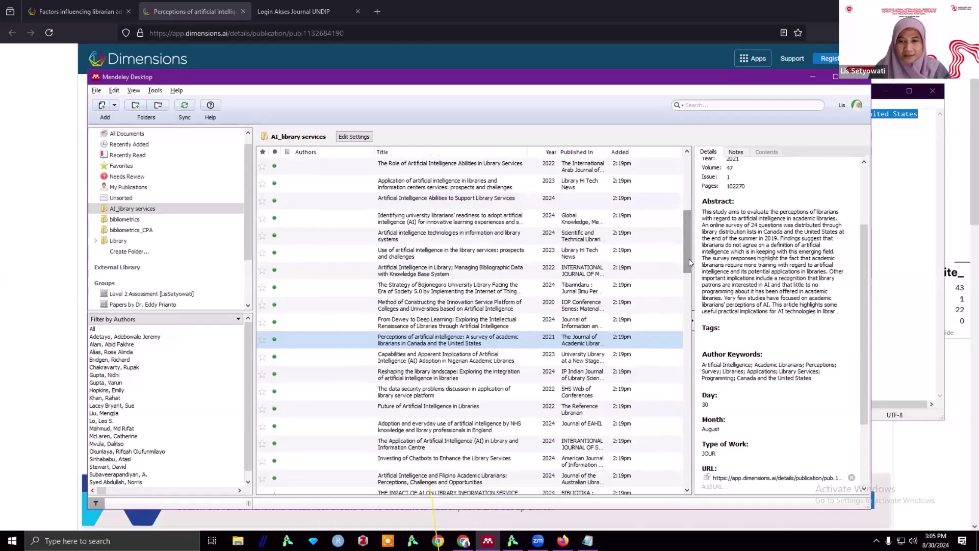
left_click(470, 240)
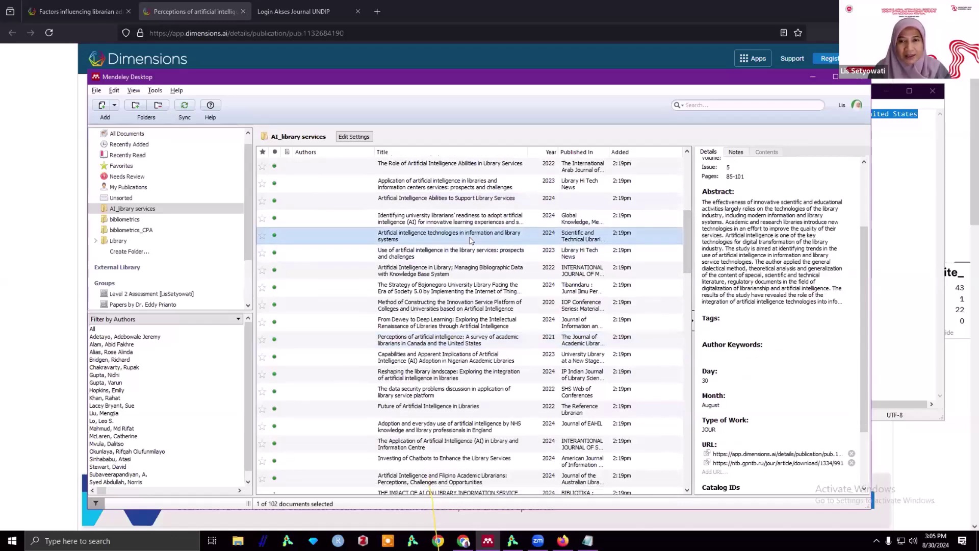
right_click(470, 241)
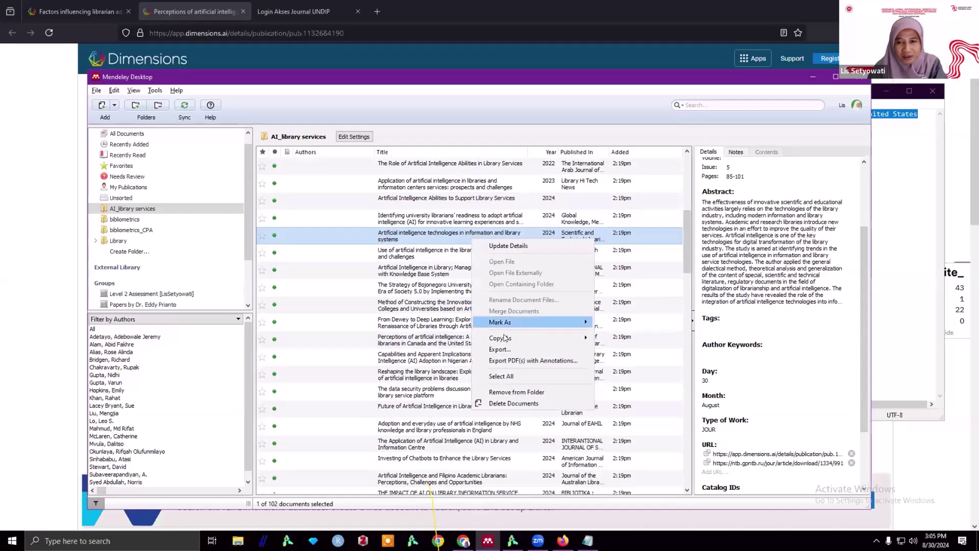
left_click(511, 378)
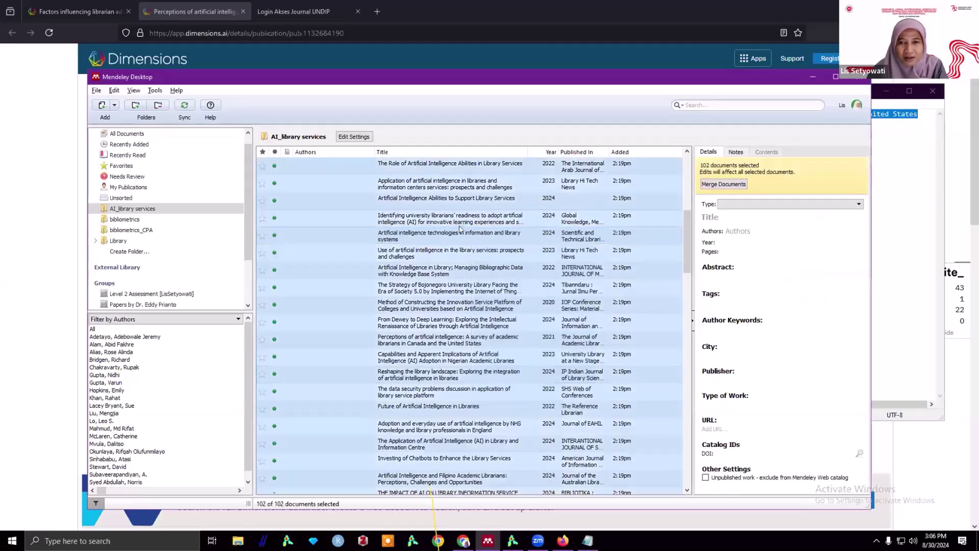
right_click(461, 230)
left_click(479, 238)
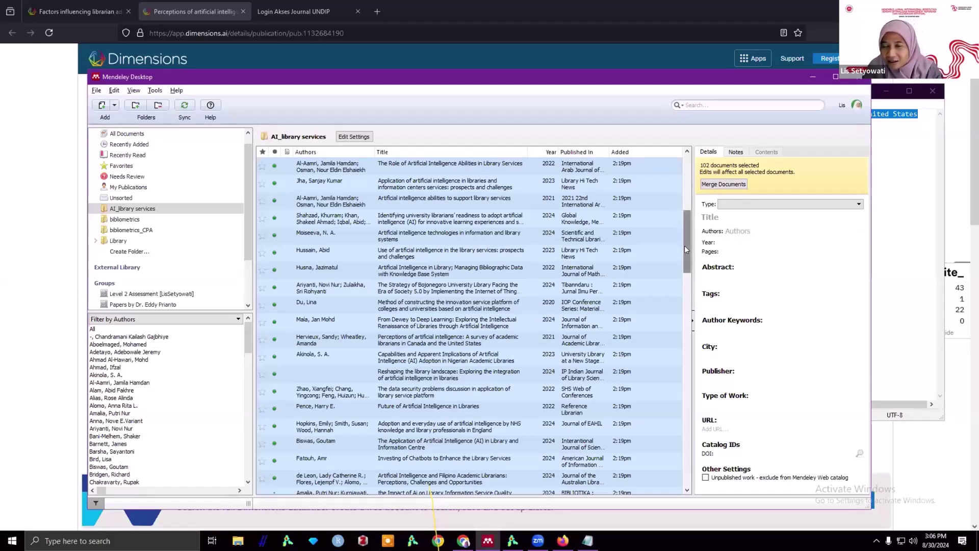
Step: Look through the updated document list to its end, and check the author keywords of the first records one by one
scroll(687, 238, "up", 1)
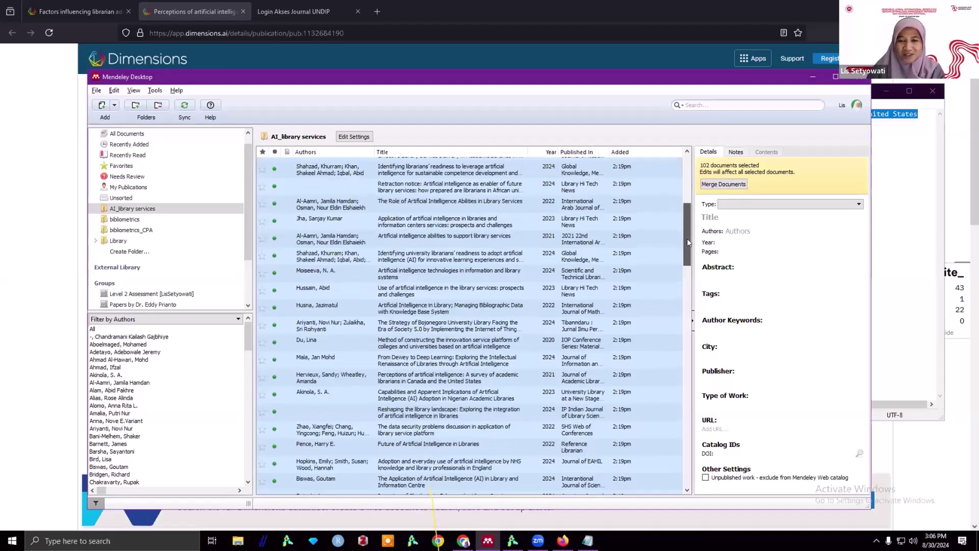
scroll(686, 245, "down", 1)
left_click_drag(685, 260, 682, 362)
left_click_drag(687, 321, 689, 418)
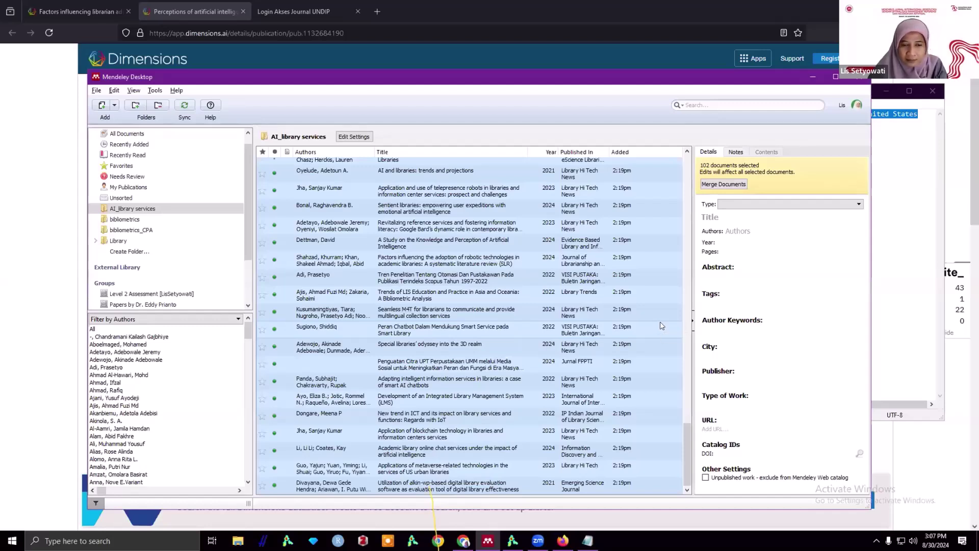
scroll(661, 325, "up", 10)
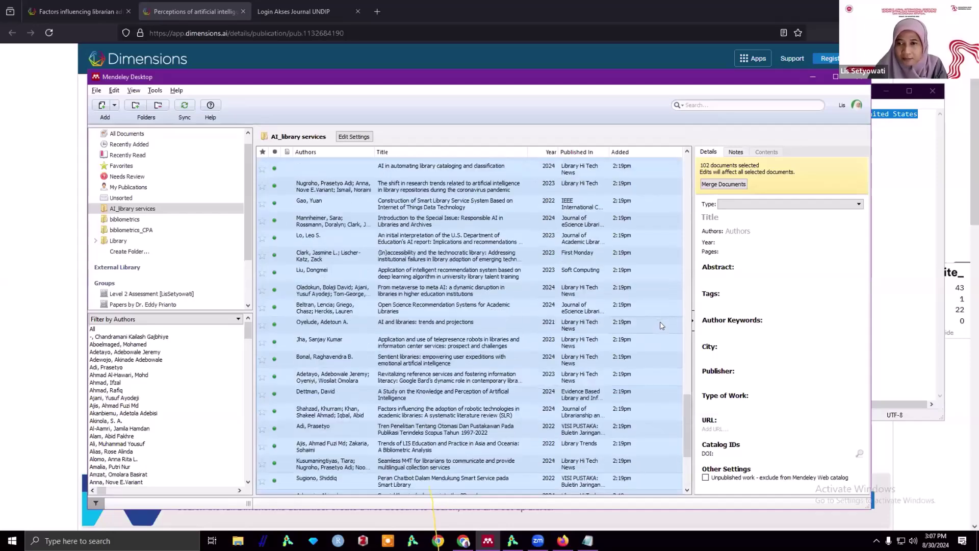
scroll(659, 326, "up", 10)
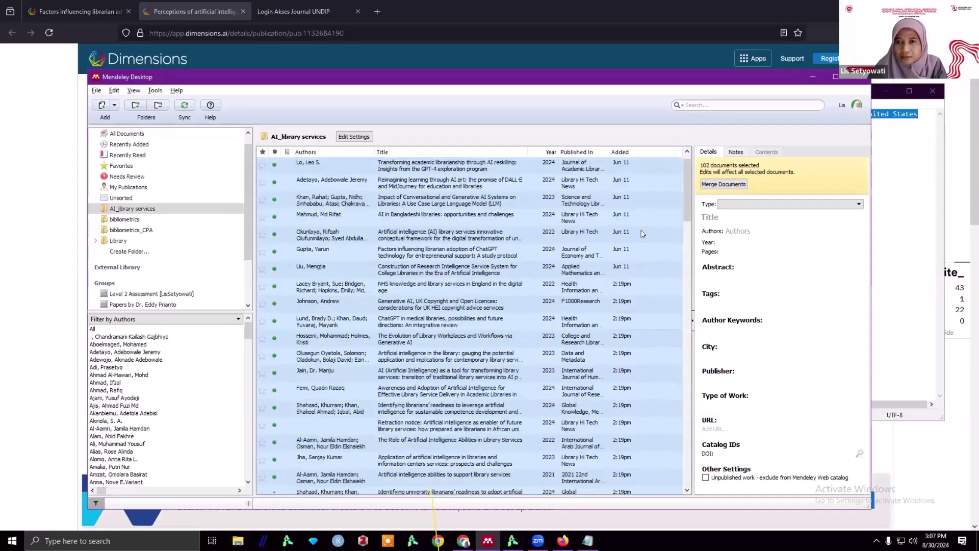
left_click(495, 164)
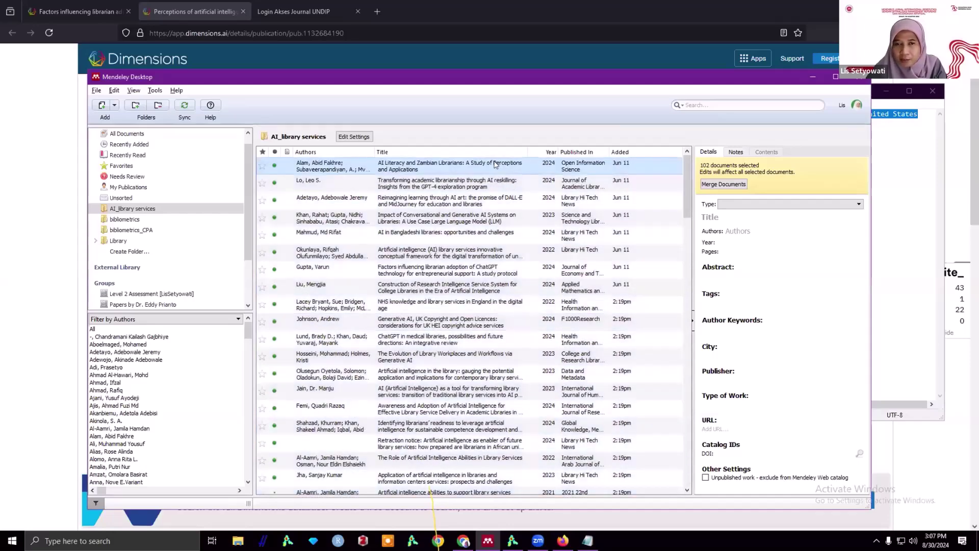
key("Down")
key("Down")
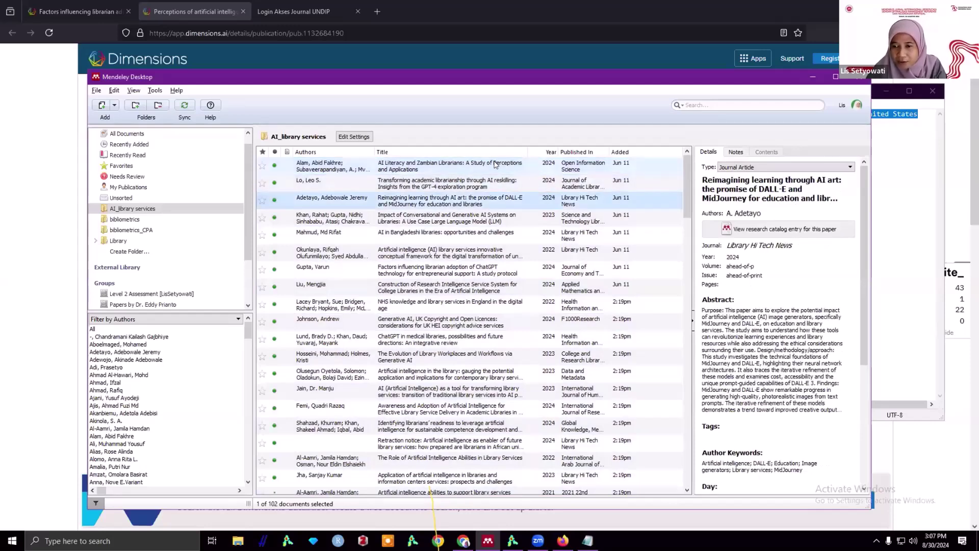
key("Down")
key("Down")
key("Down")
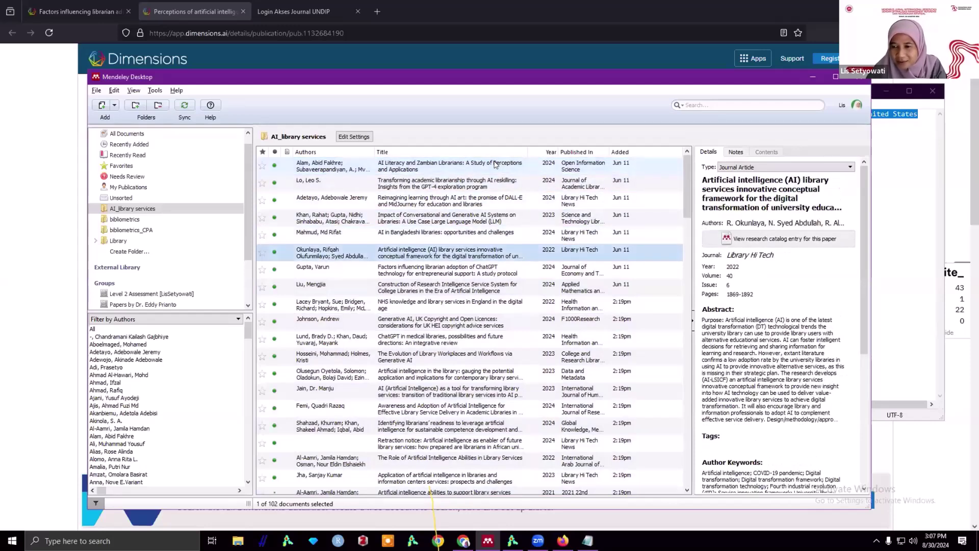
key("Down")
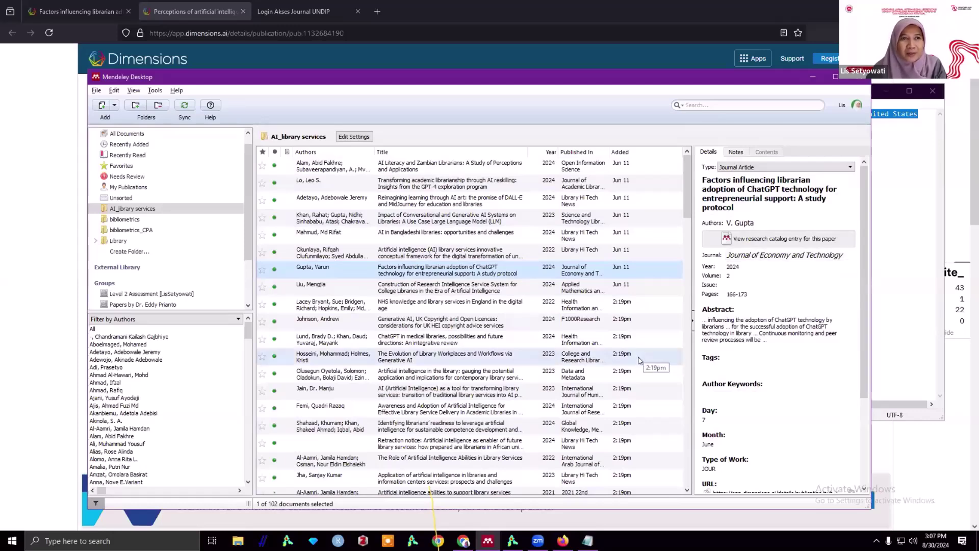
left_click(563, 541)
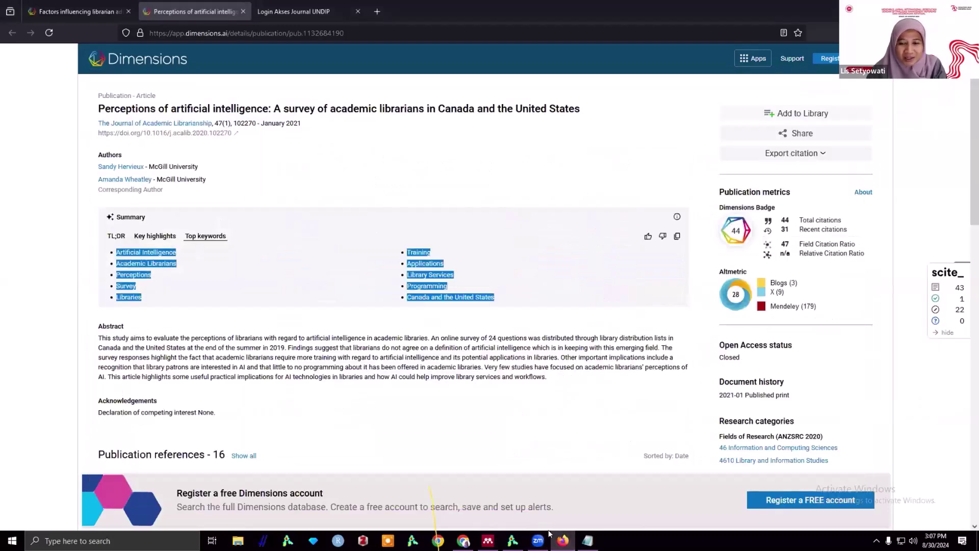
mouse_move(538, 540)
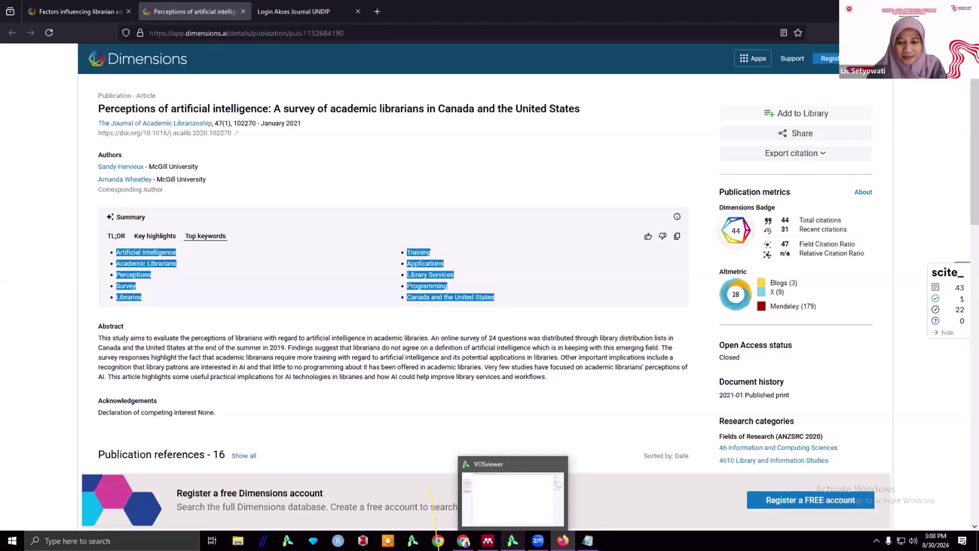
left_click(488, 540)
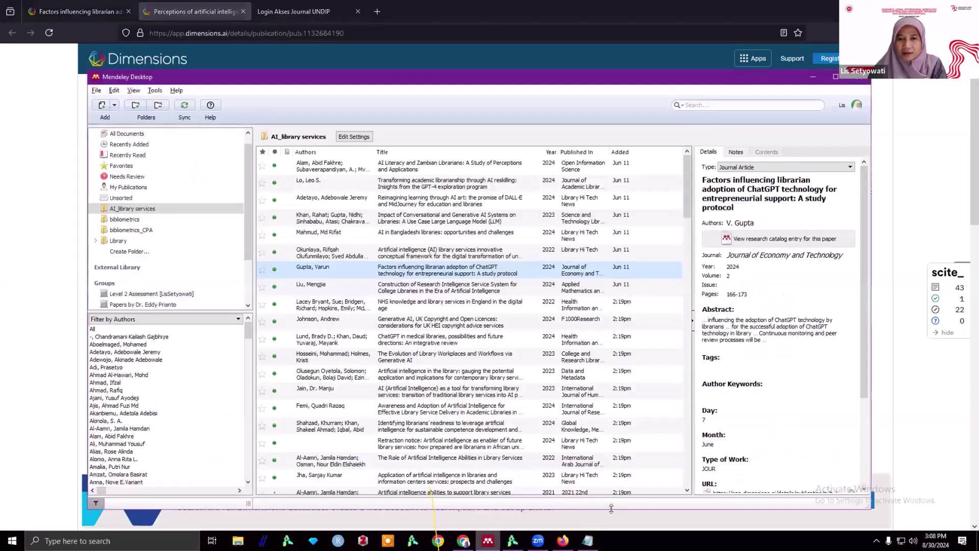
Step: Select all documents in the AI_library services folder again, start exporting them, and set the file type to RIS - Research Information Systems (*.ris)
left_click(464, 238)
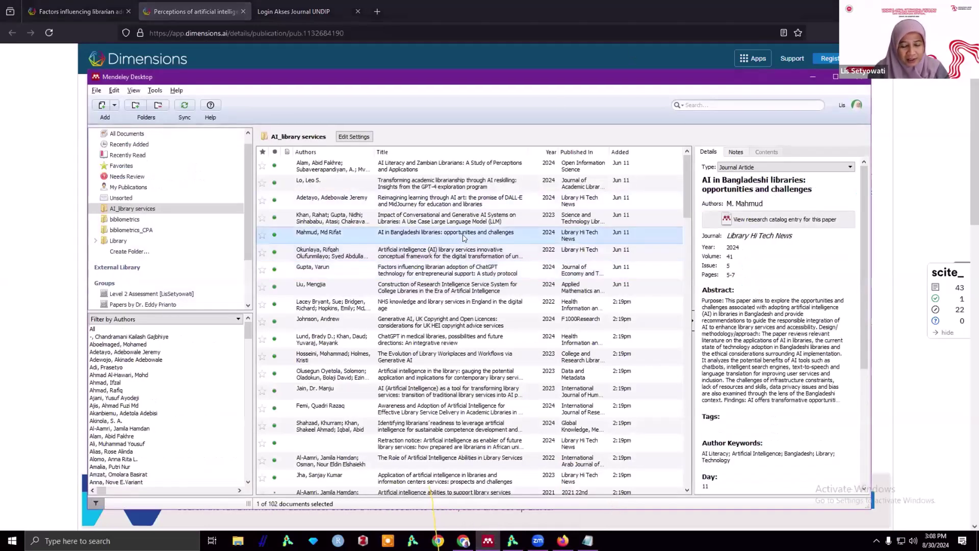
right_click(464, 238)
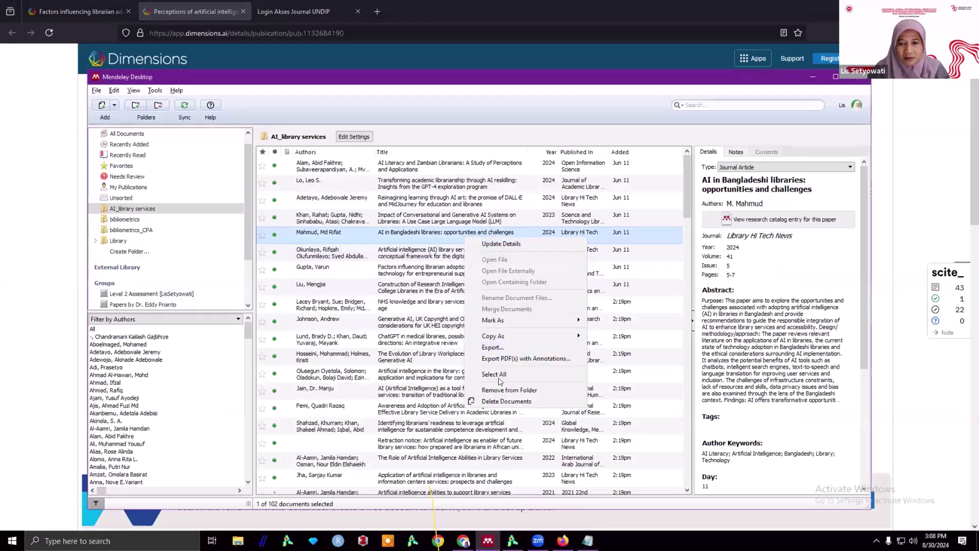
left_click(494, 374)
right_click(447, 203)
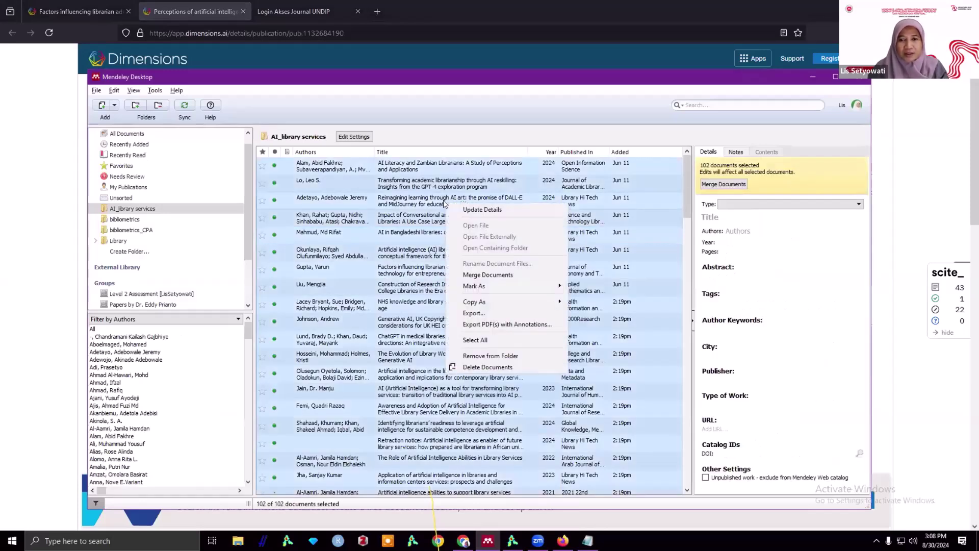
left_click(487, 314)
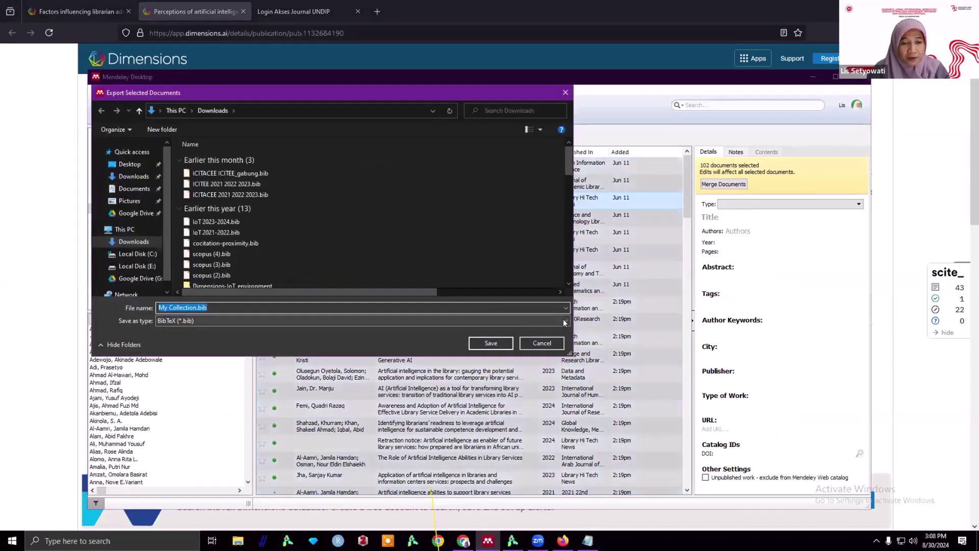
left_click(565, 322)
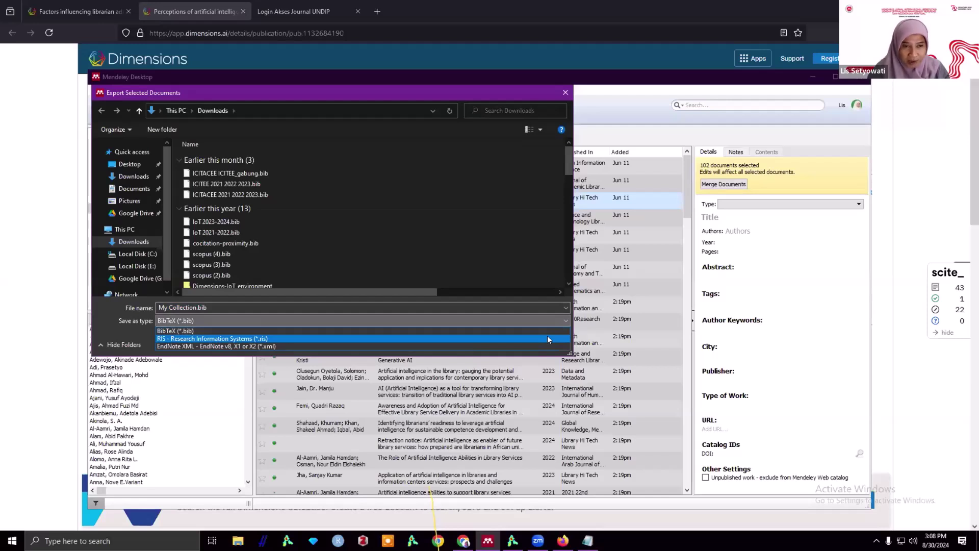
left_click(546, 338)
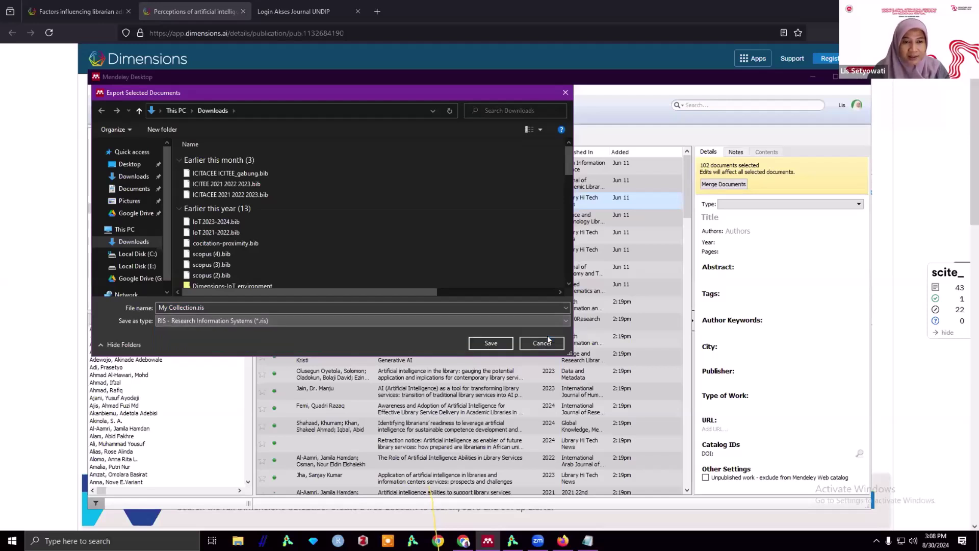
Step: Name the RIS export file "AI_library services.ris" and save it in the Downloads folder
left_click(194, 306)
double_click(194, 307)
key("shift+Home")
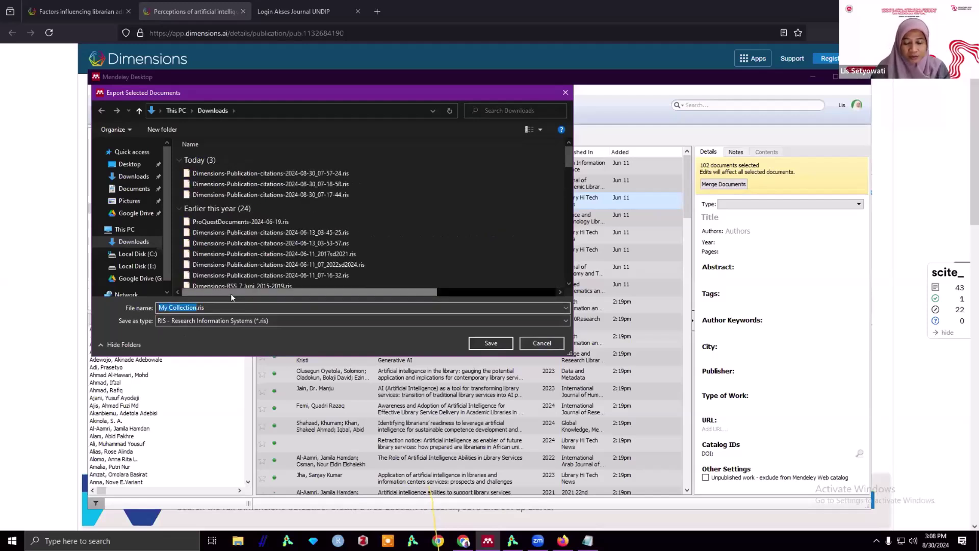
type("AI")
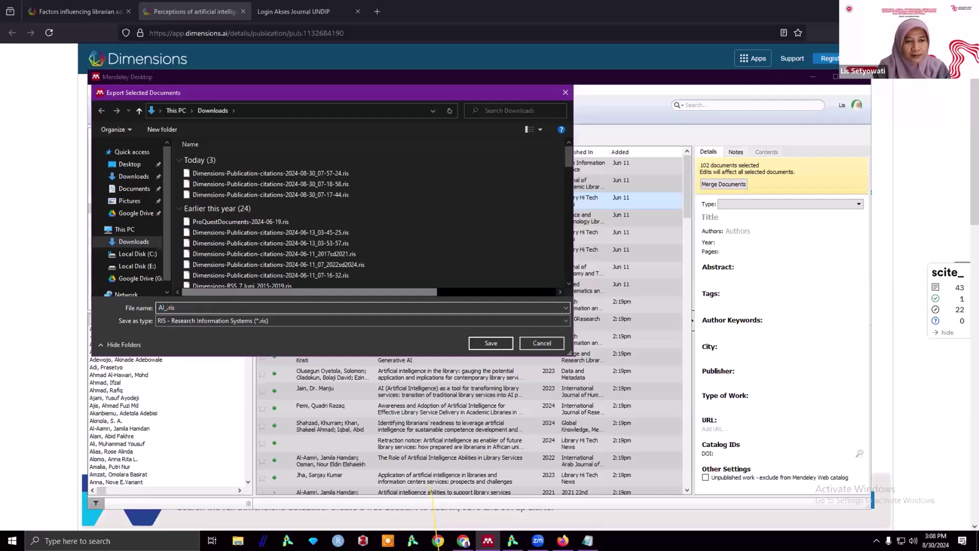
type("_libr")
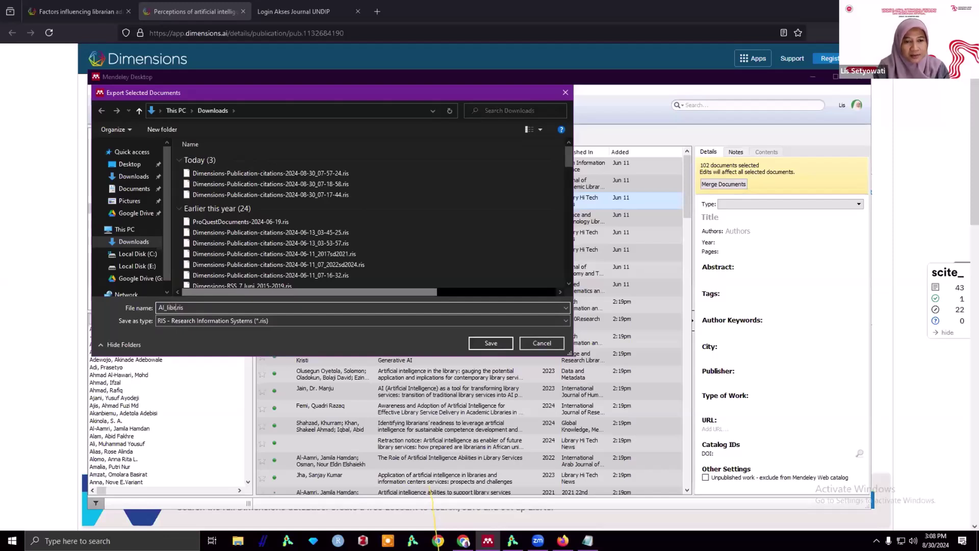
type("ary services")
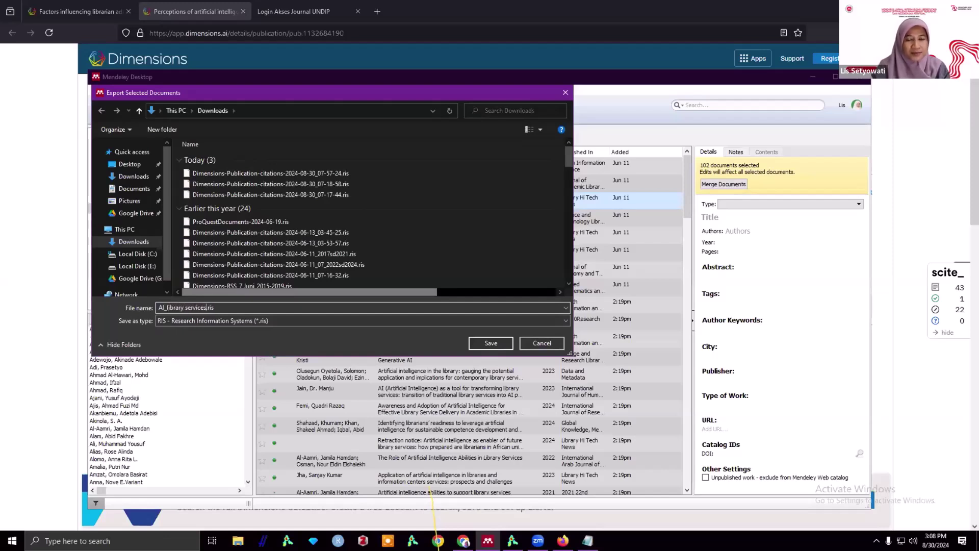
left_click(489, 343)
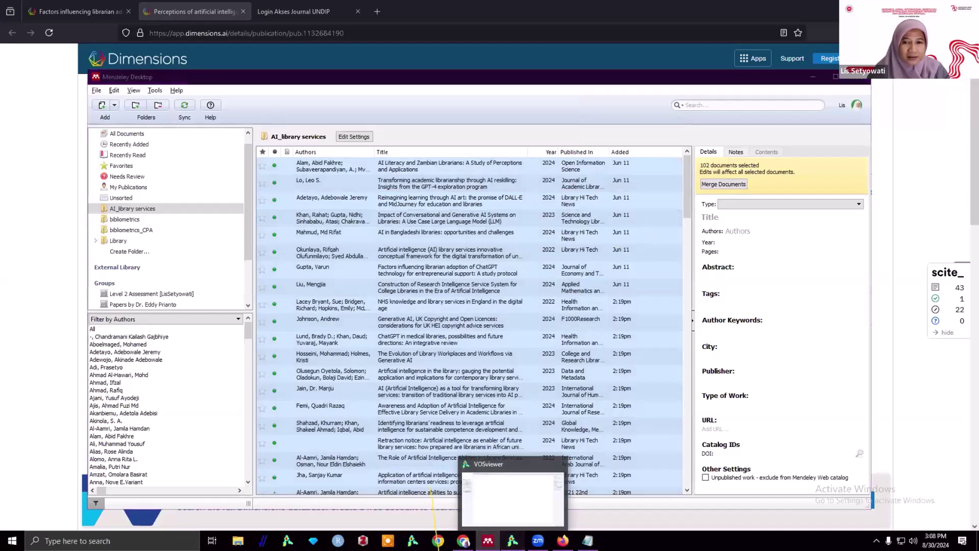
Step: Switch to VOSviewer and start creating a map based on bibliographic data, read from reference manager files
left_click(512, 541)
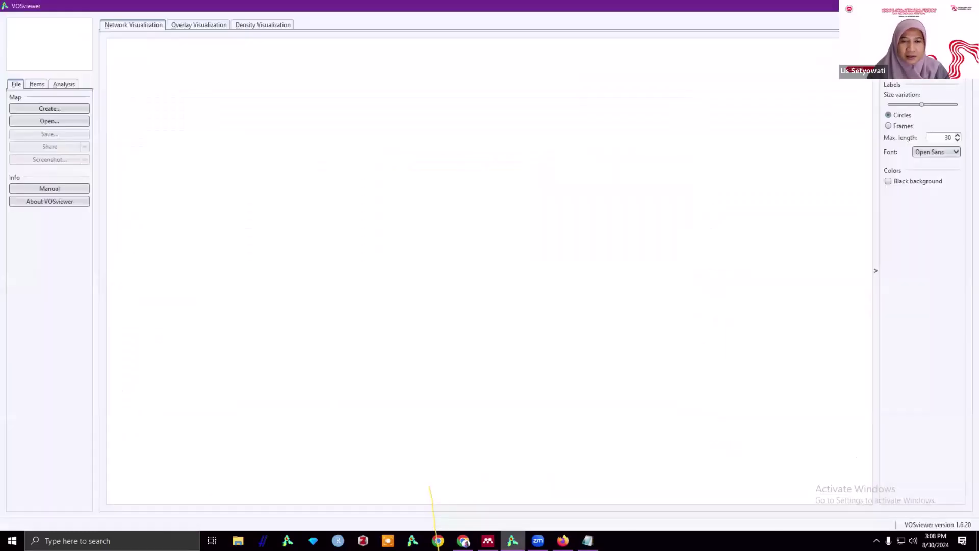
left_click(78, 107)
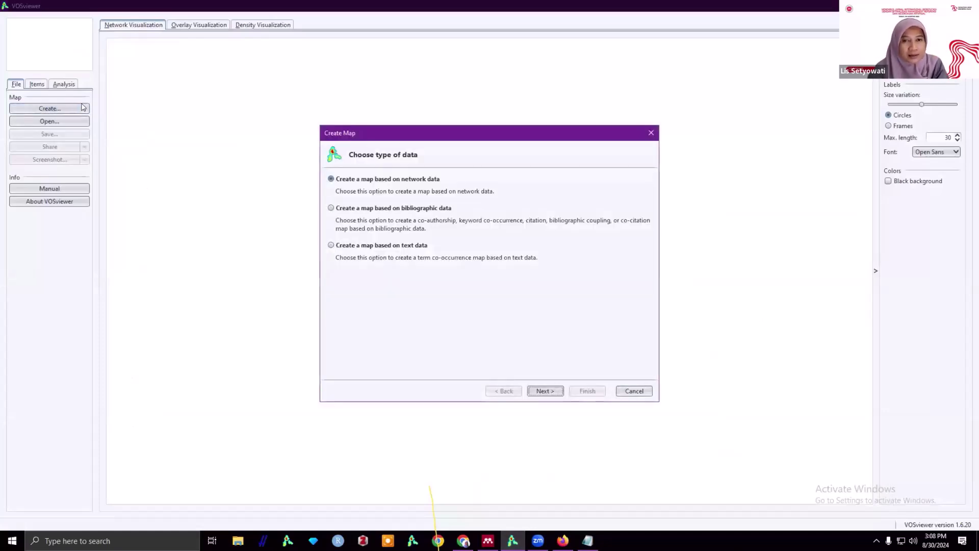
left_click(376, 209)
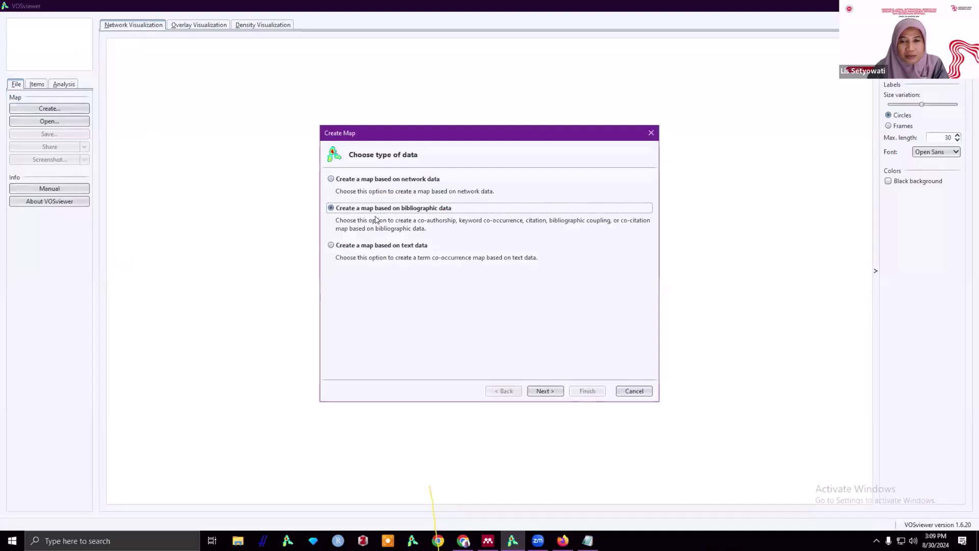
left_click(533, 391)
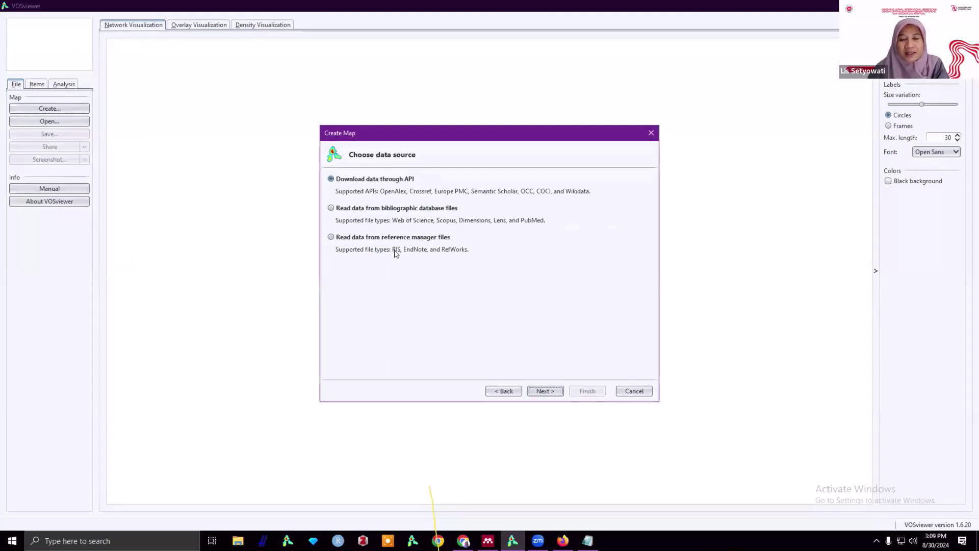
left_click(330, 237)
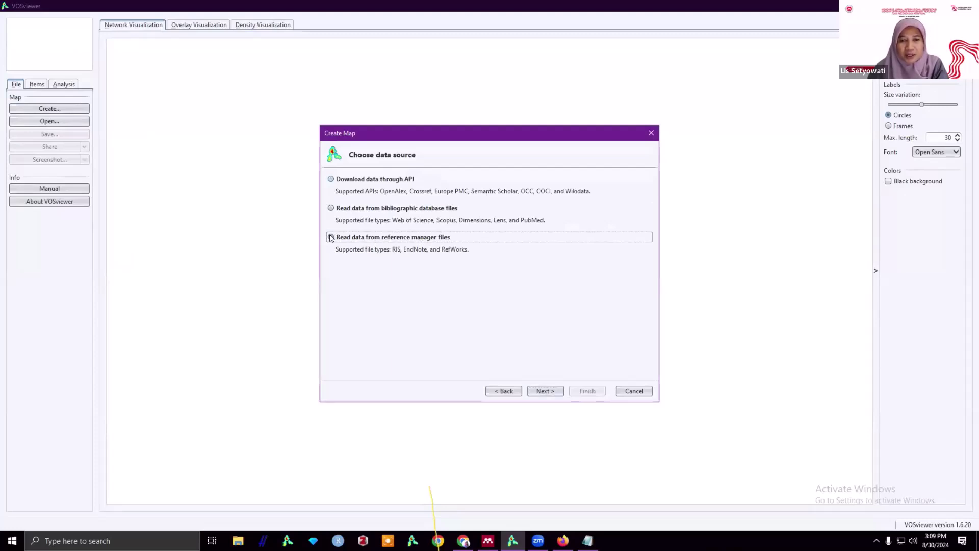
left_click(553, 392)
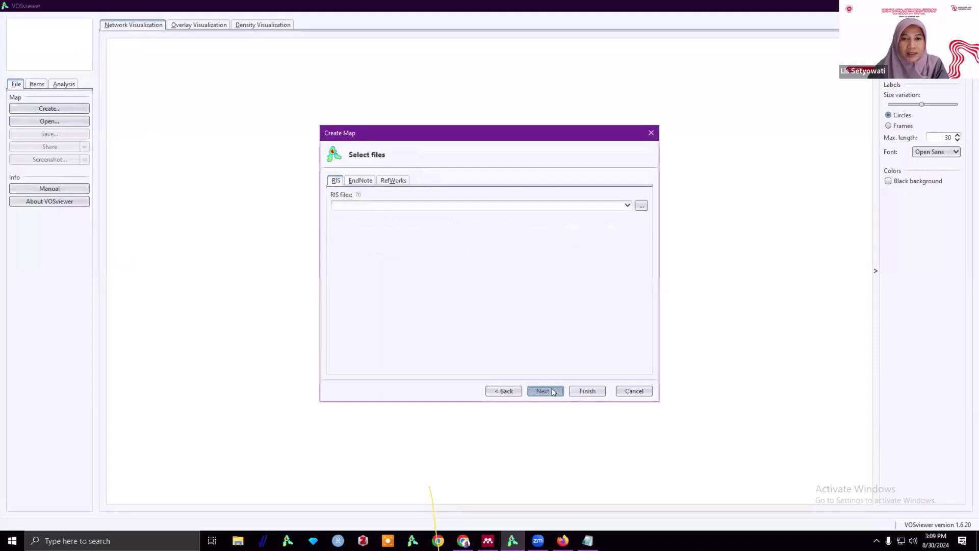
Step: Browse for the RIS file in the Downloads folder of the user's profile on Local Disk (C:)
left_click(641, 206)
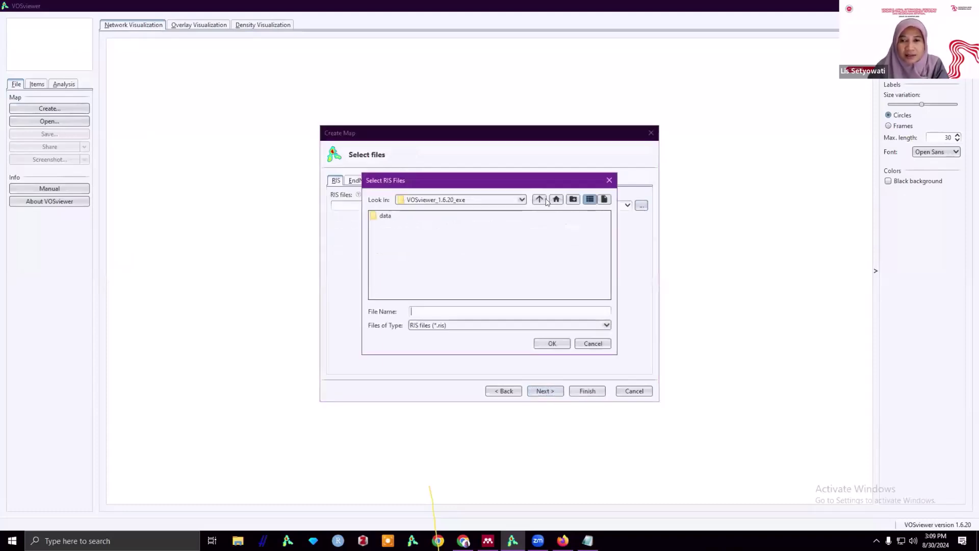
left_click(539, 199)
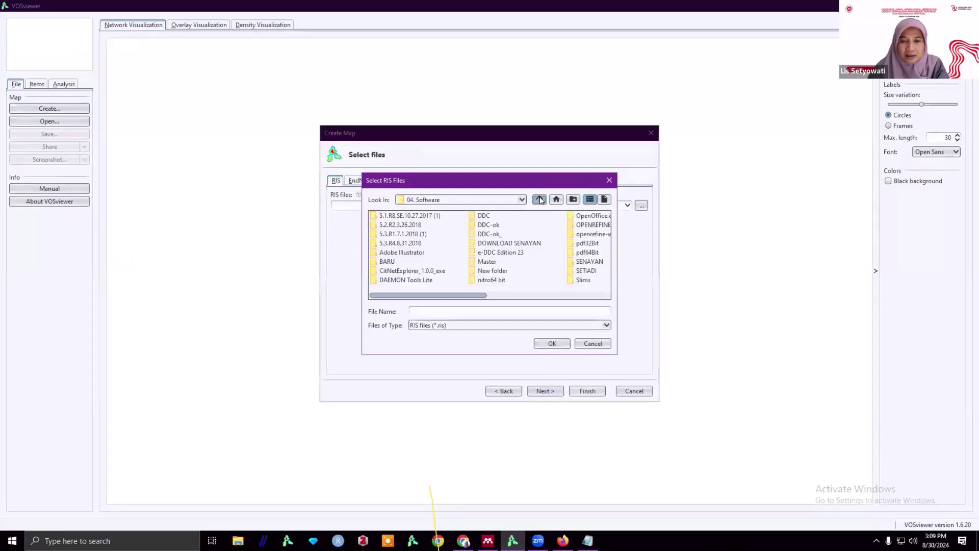
left_click(539, 199)
left_click(539, 199)
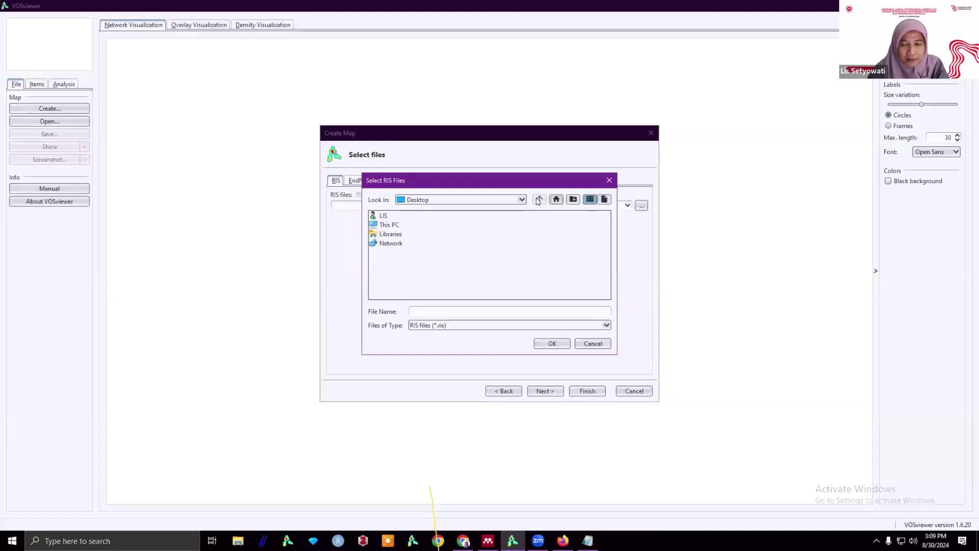
left_click(384, 222)
double_click(384, 223)
double_click(405, 216)
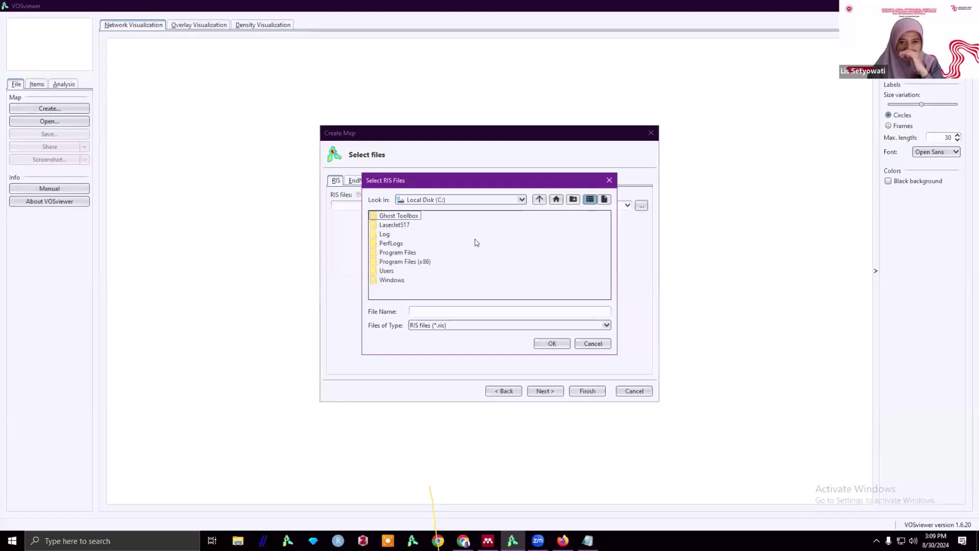
double_click(386, 272)
double_click(382, 215)
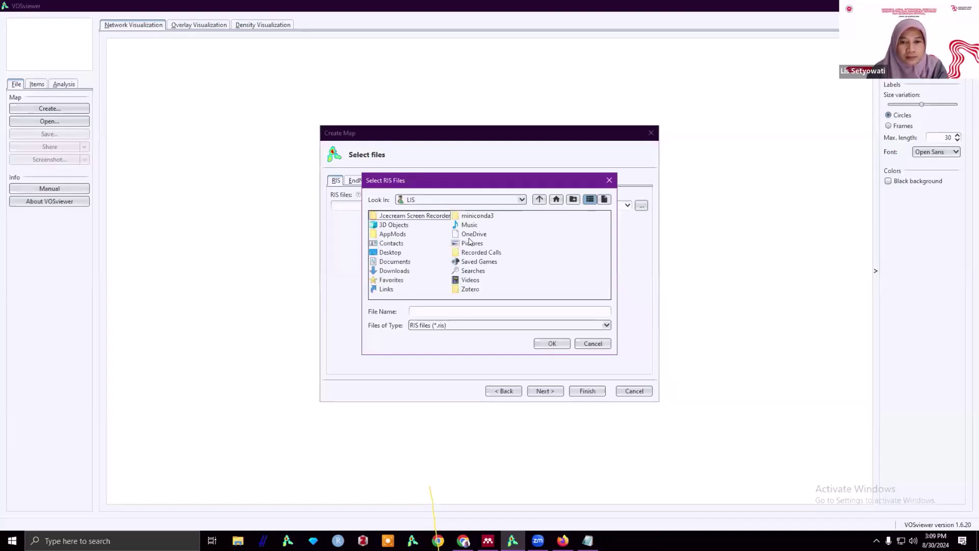
double_click(399, 270)
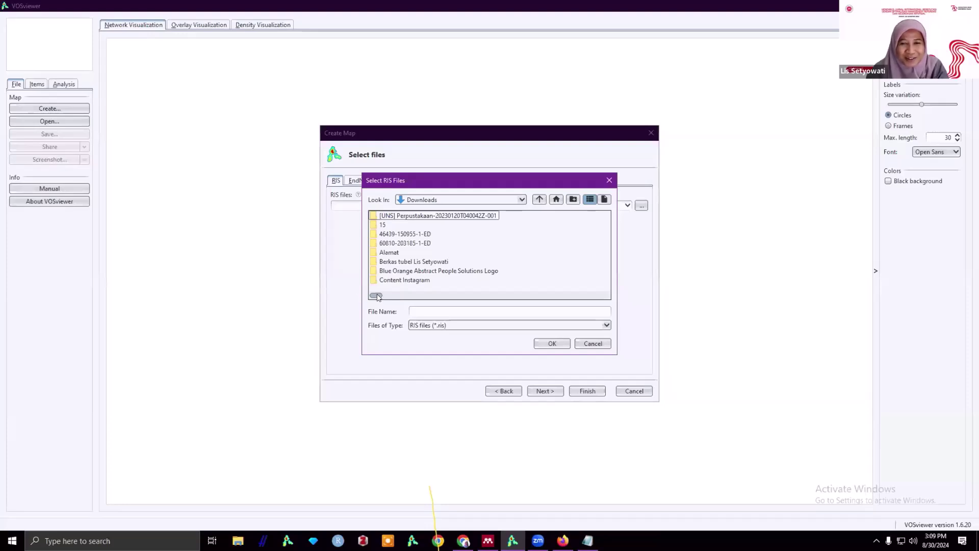
Step: Load AI_library services.ris as the RIS source file and continue to the analysis settings
left_click_drag(375, 296, 450, 299)
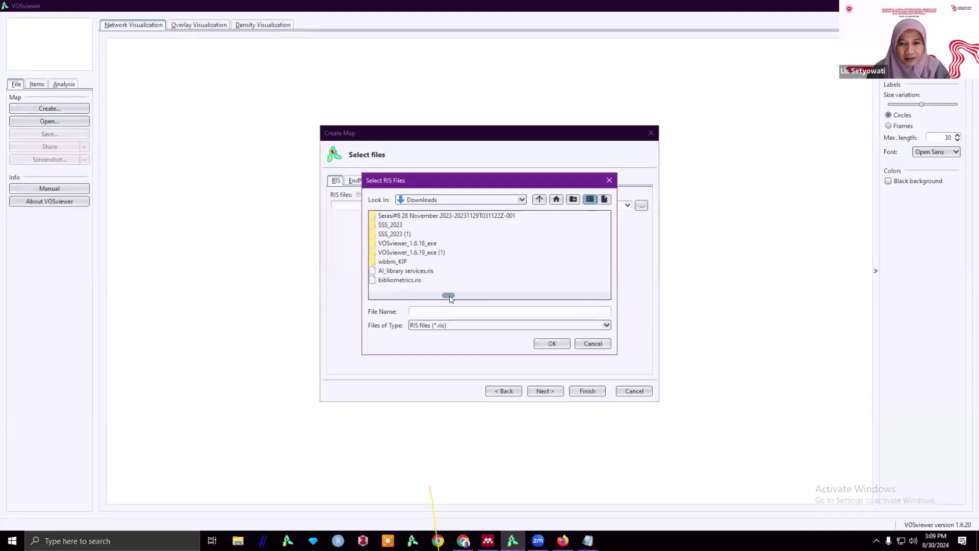
left_click(405, 271)
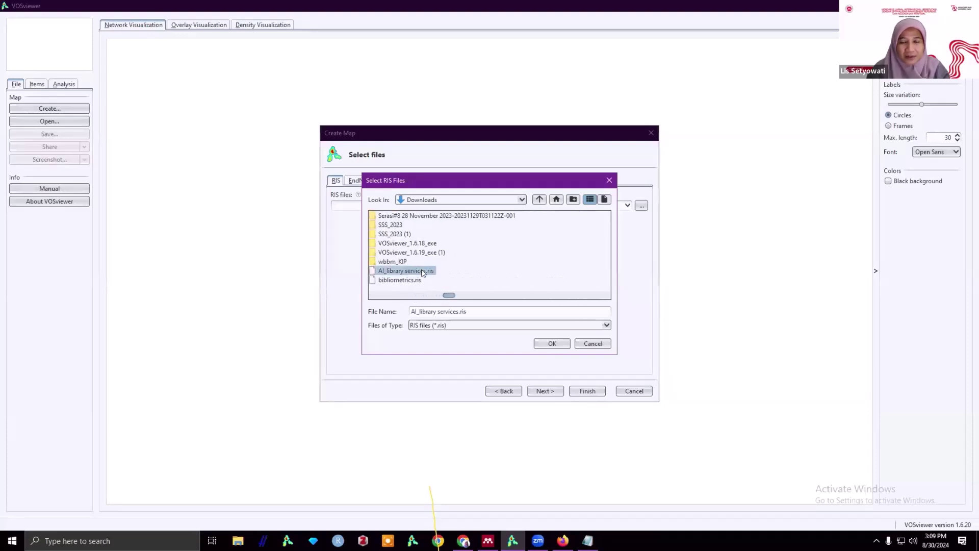
left_click(553, 343)
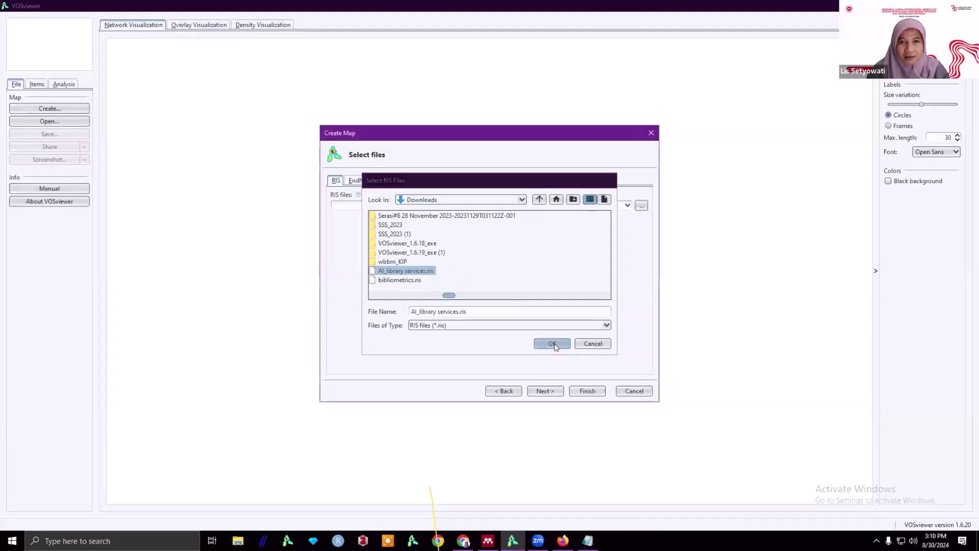
left_click(551, 392)
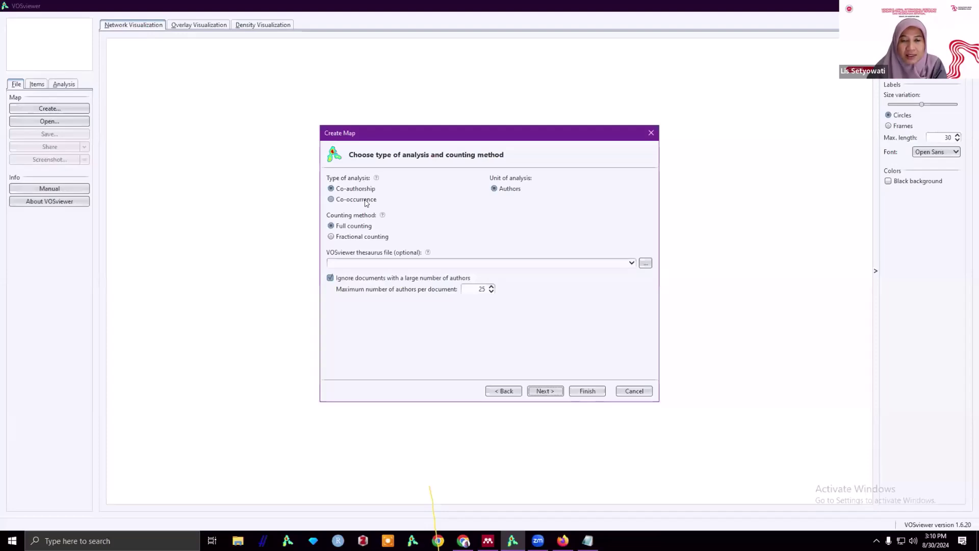
Step: Choose co-occurrence analysis of keywords and set the minimum number of occurrences of a keyword to 1
left_click(331, 199)
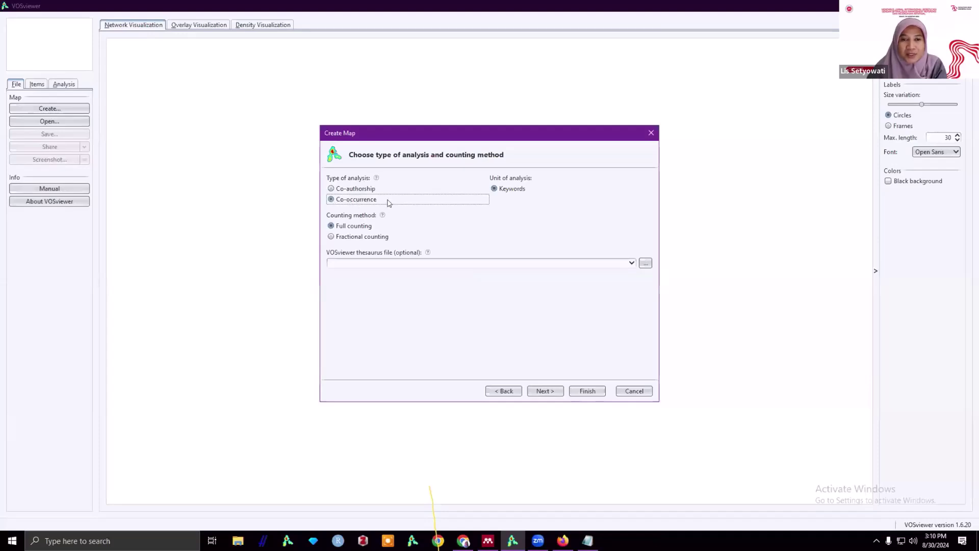
left_click(543, 392)
left_click(489, 182)
left_click(489, 182)
left_click(489, 182)
left_click(489, 182)
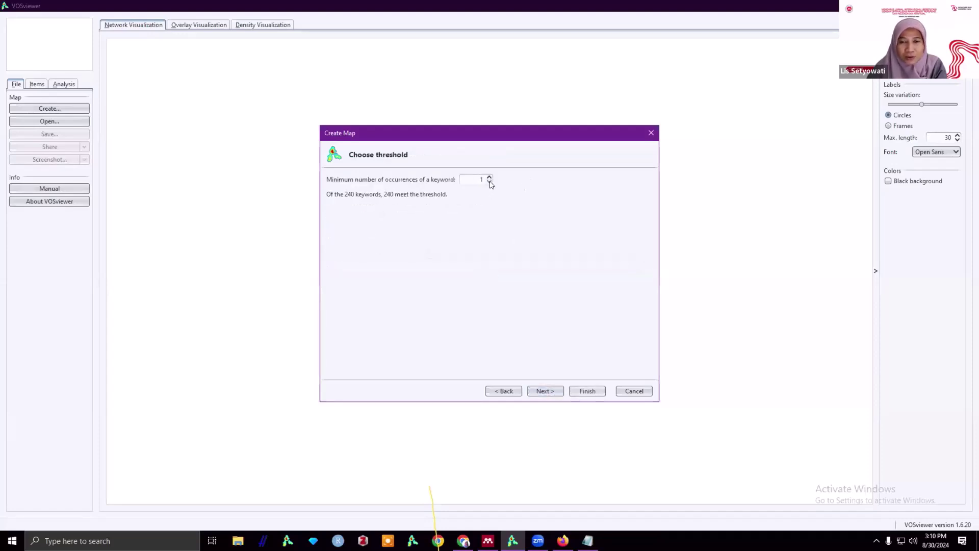
Step: Accept the number of keywords and the full keyword selection, and create the map with only the largest set of connected items
left_click(550, 391)
left_click(550, 391)
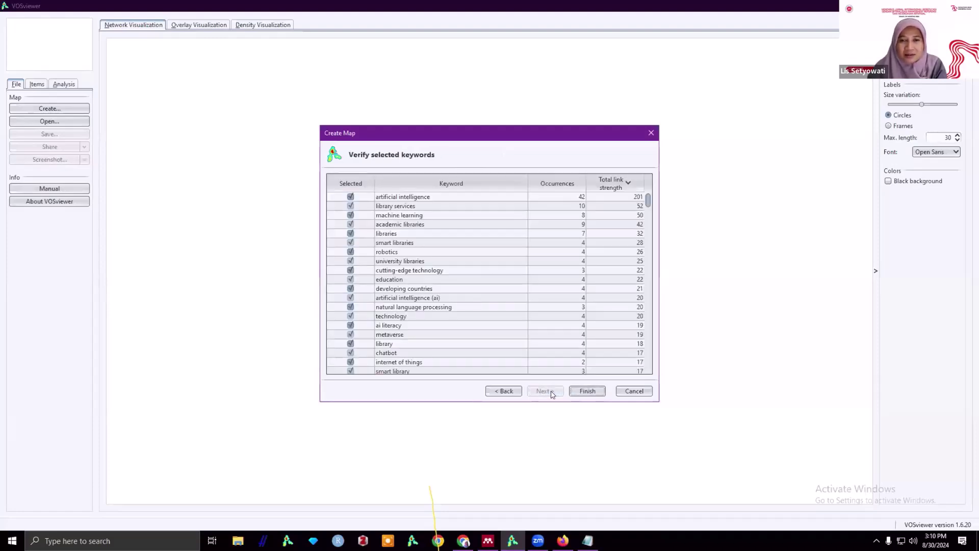
left_click(584, 391)
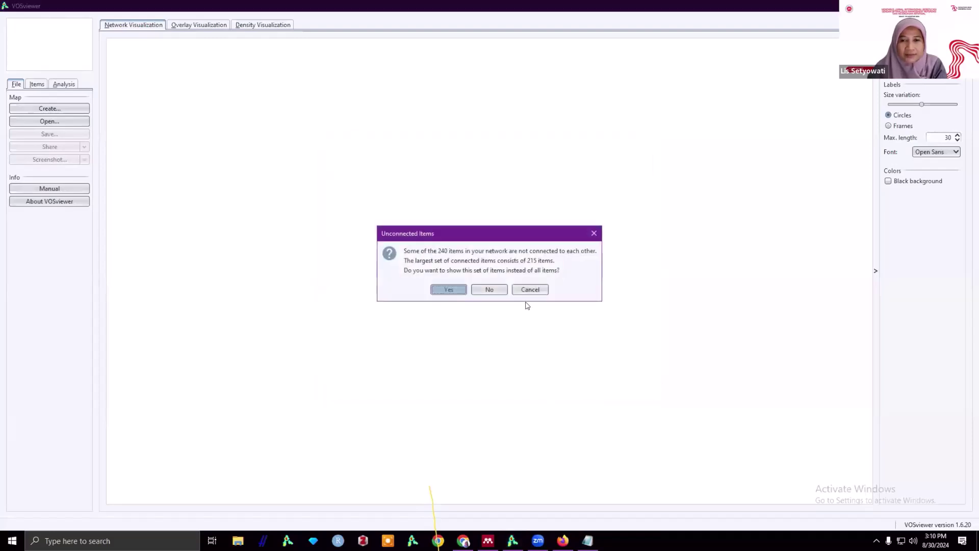
left_click(454, 289)
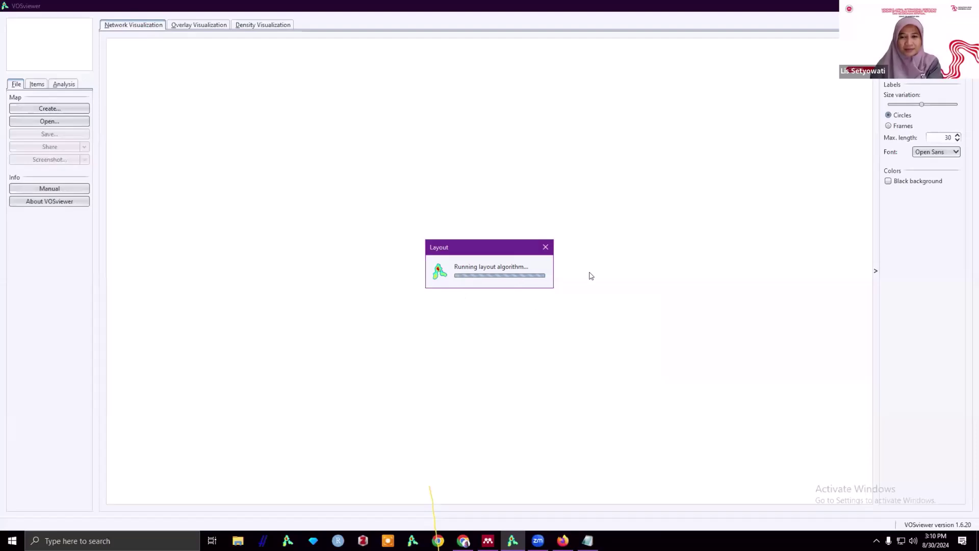